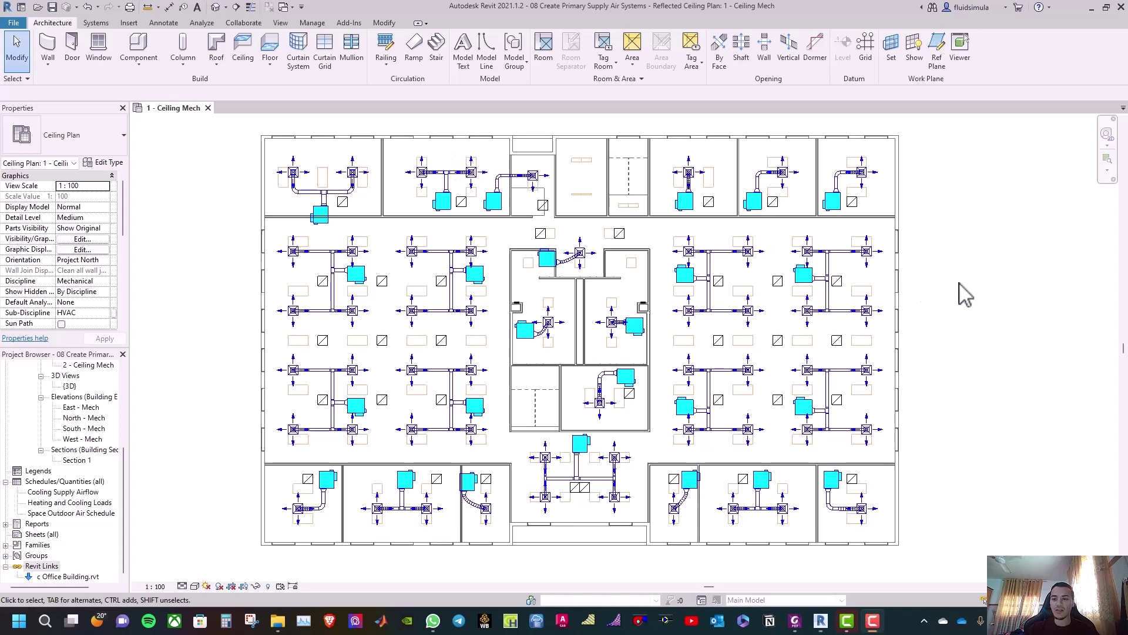
Open the filter editor from the Filters tab of the view's Visibility/Graphic Overrides (VG)
key("v")
key("v")
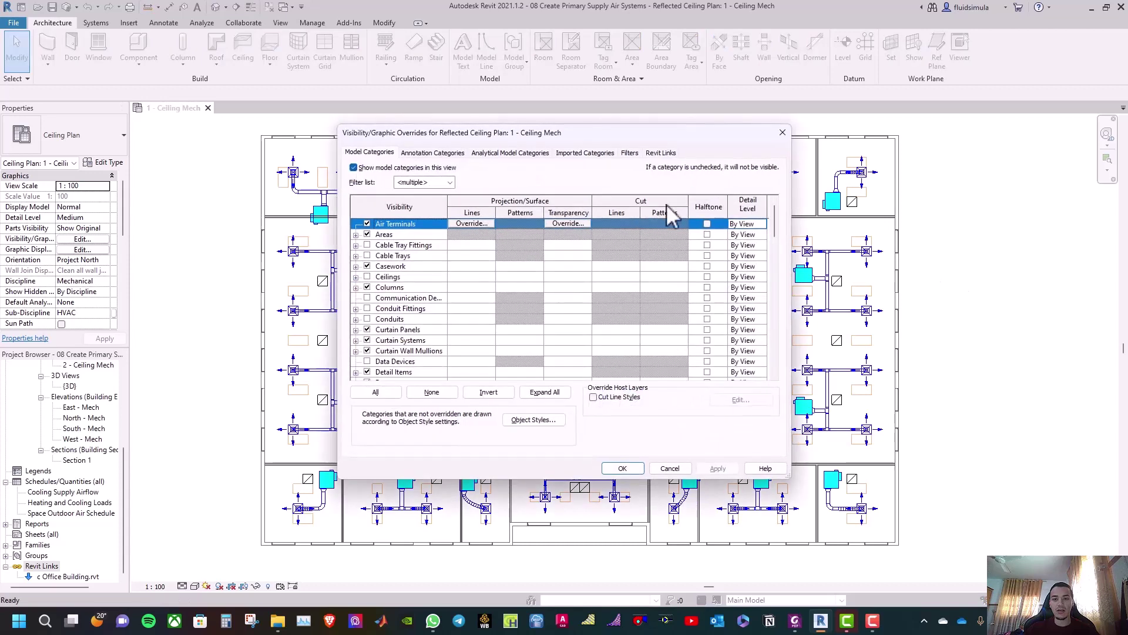
left_click(629, 153)
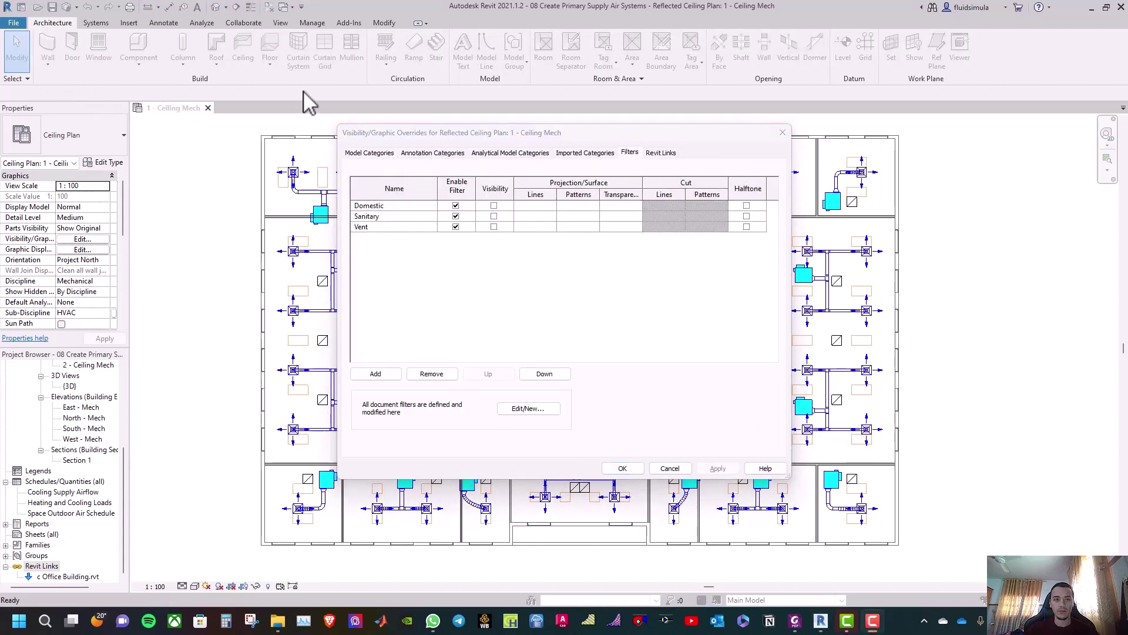
left_click(529, 408)
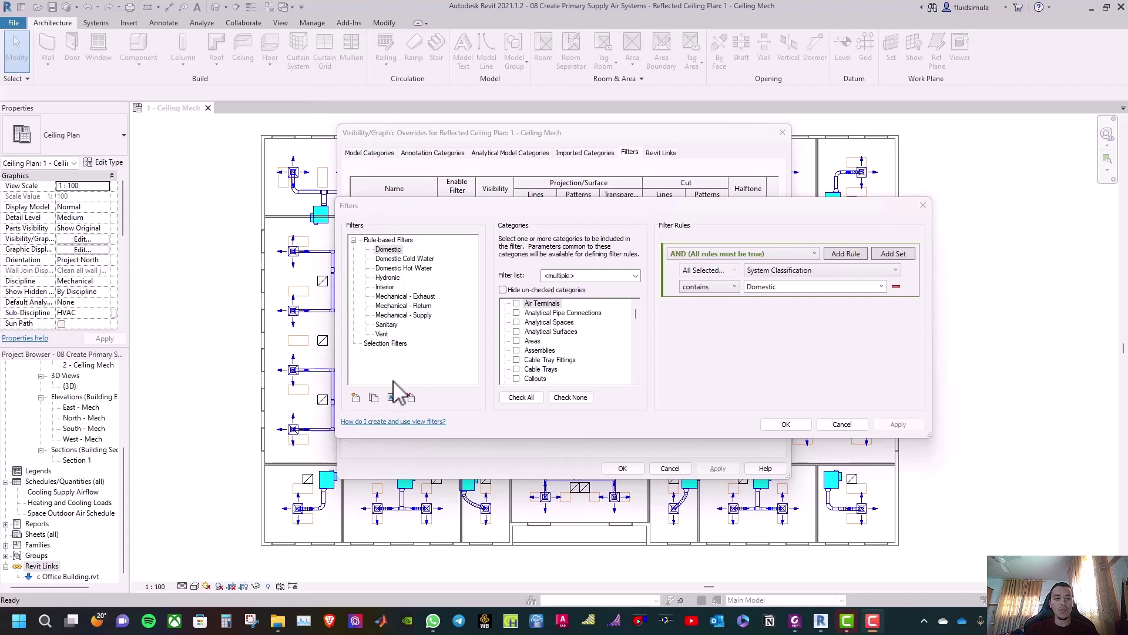
Create a 'Round Duct' filter for Ducts whose Family Name rule equals Round Duct
left_click(355, 397)
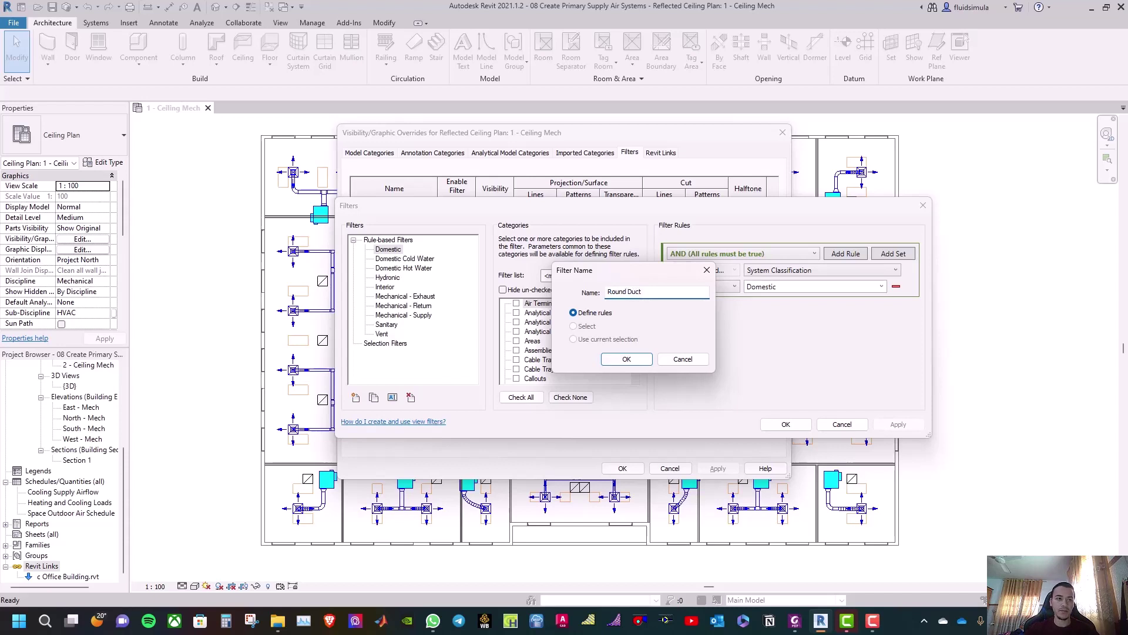
left_click(623, 357)
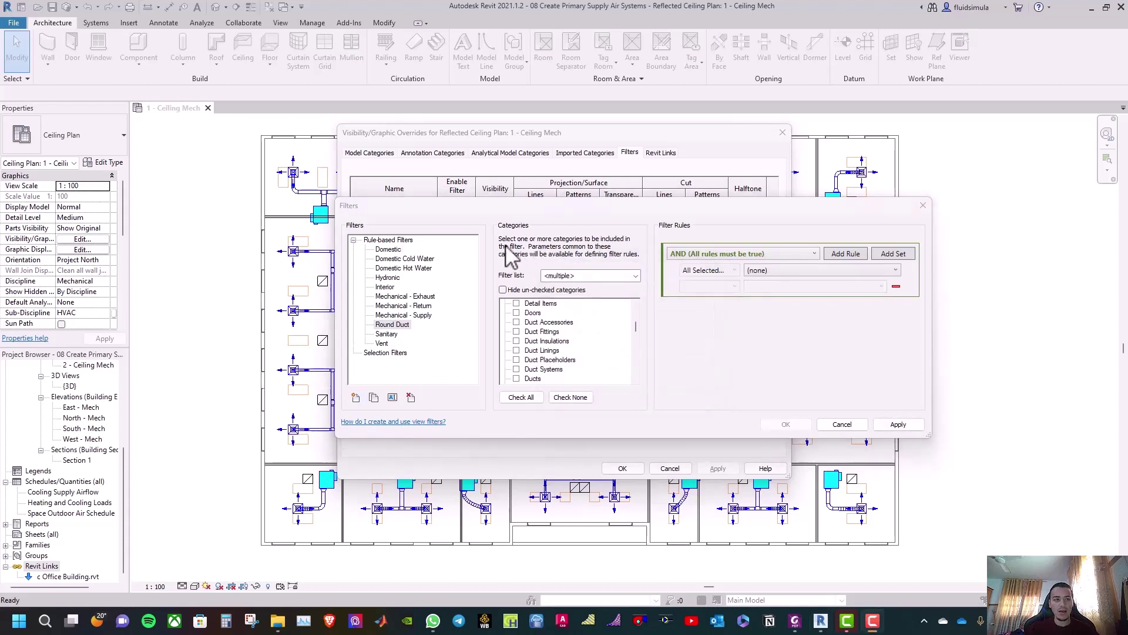
left_click(517, 378)
scroll(558, 376, "down", 1)
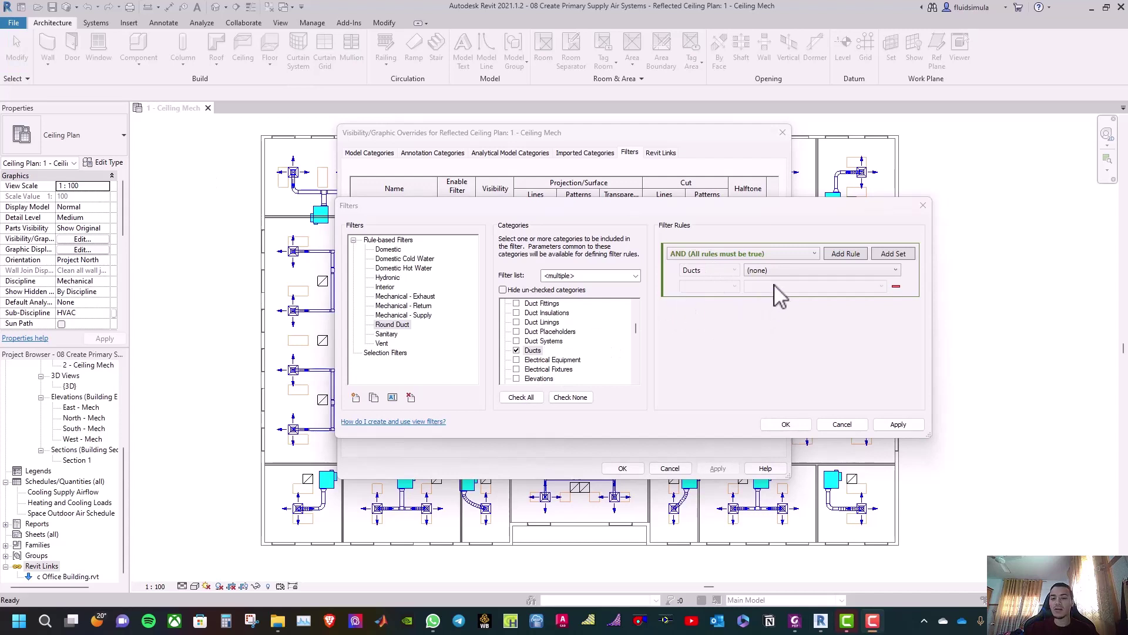
left_click(781, 270)
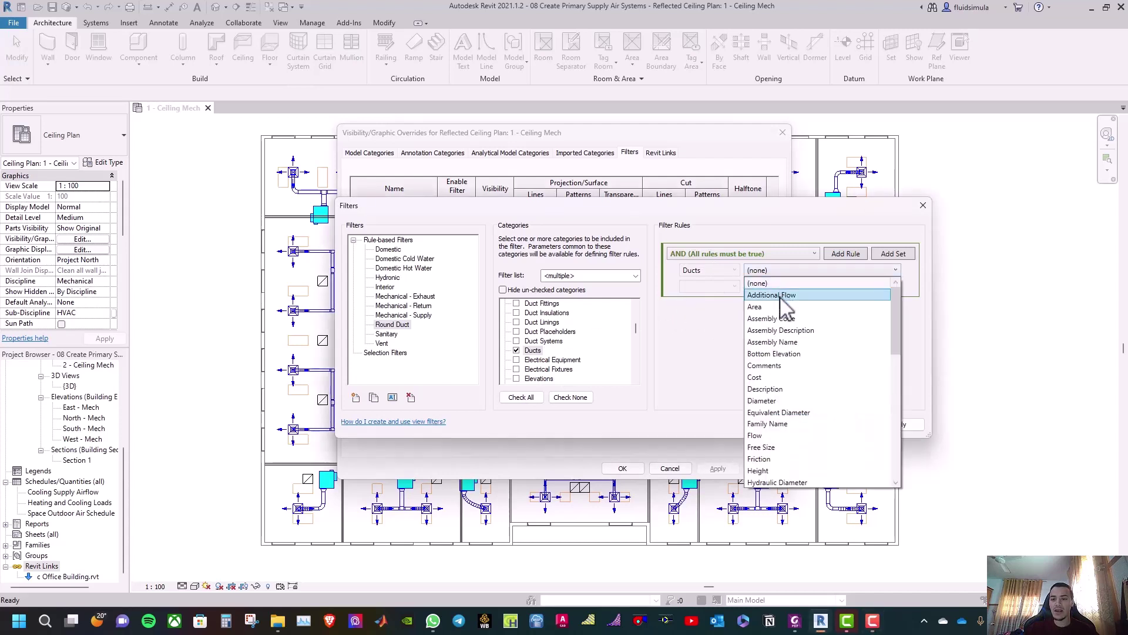
left_click(777, 392)
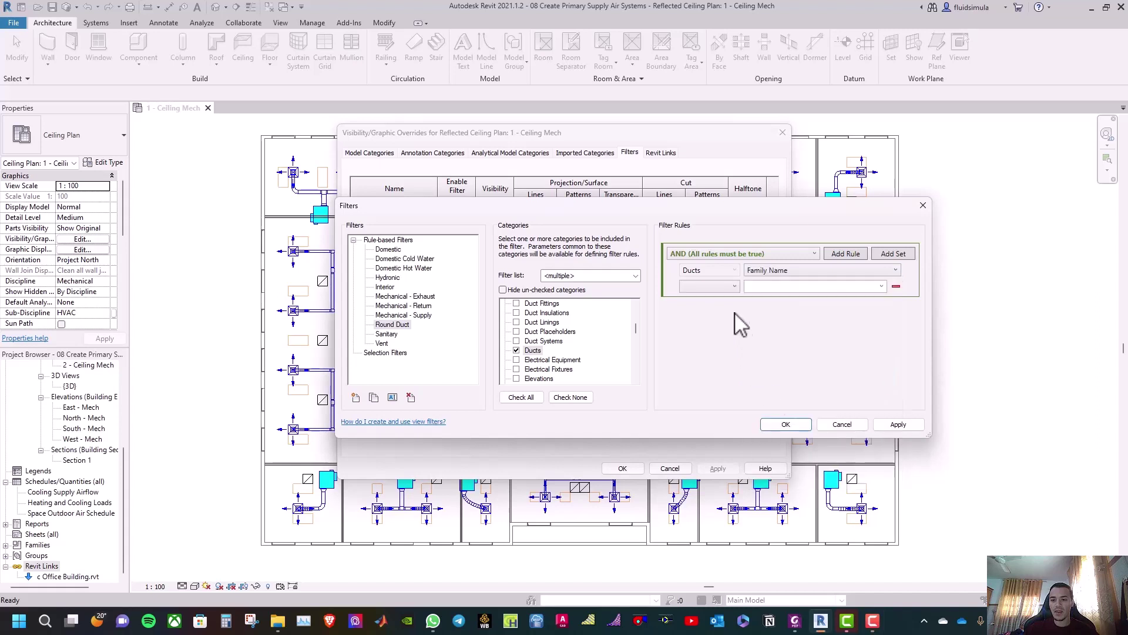
left_click(722, 288)
left_click(718, 308)
left_click(882, 288)
left_click(822, 326)
left_click(786, 424)
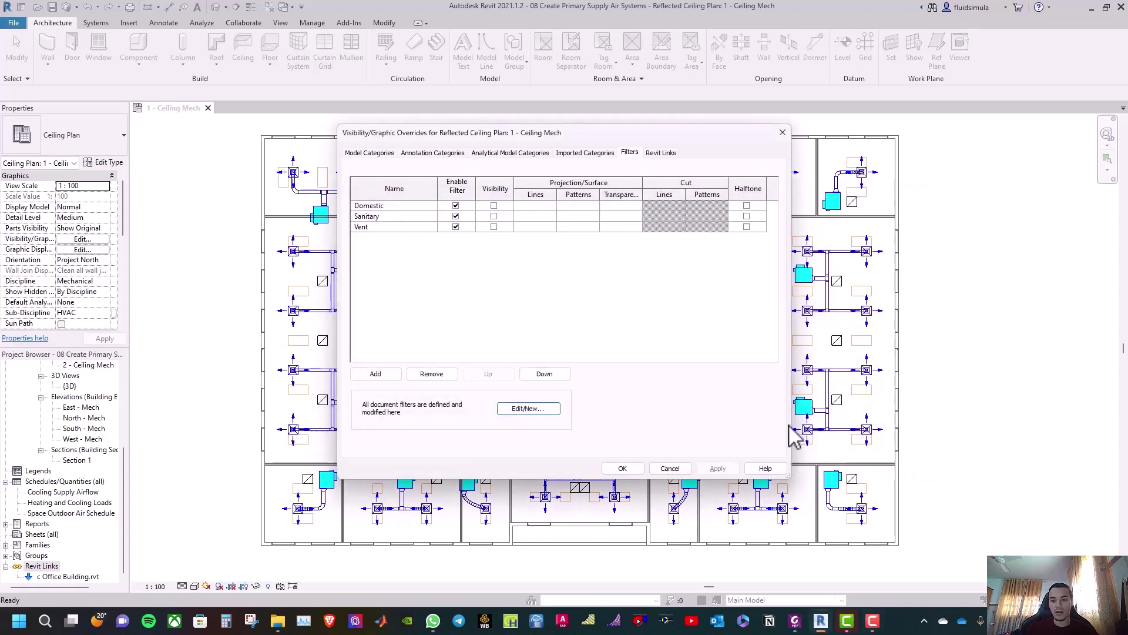
Add the Round Duct filter to the ceiling view's filter overrides
left_click(376, 374)
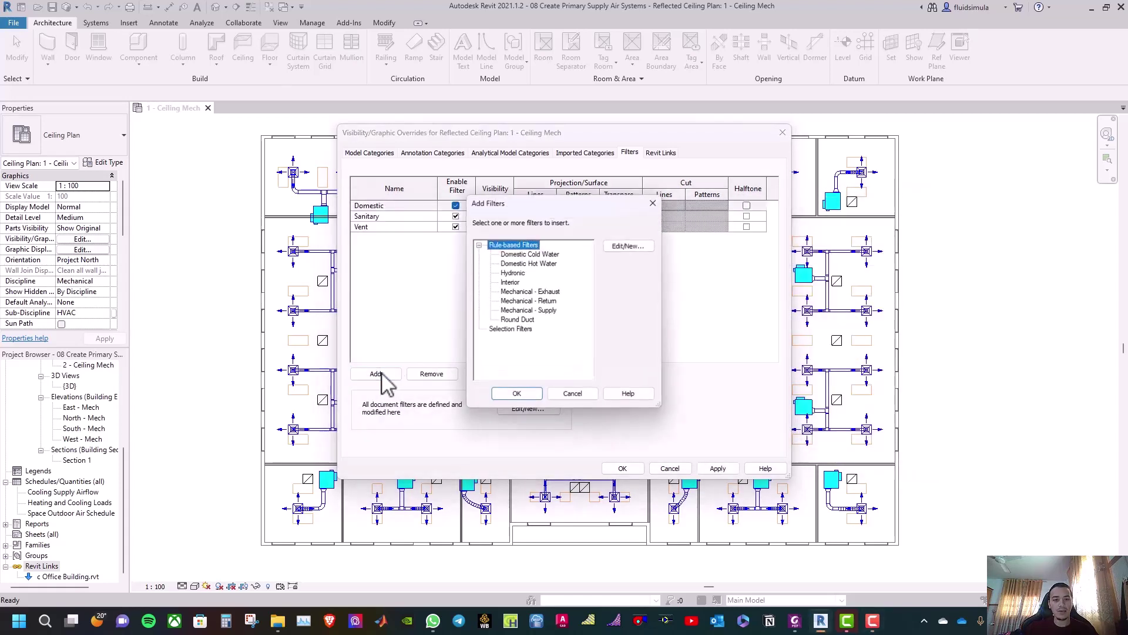
left_click(517, 320)
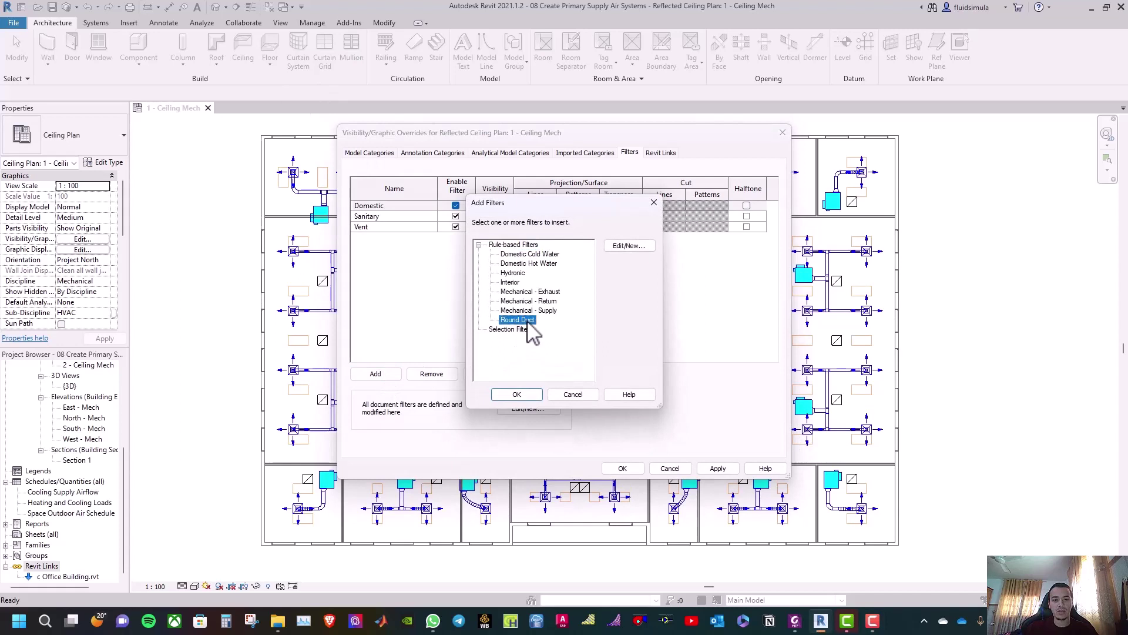
left_click(523, 394)
Override Round Duct's projection lines to green RGB 000-222-000
left_click(391, 217)
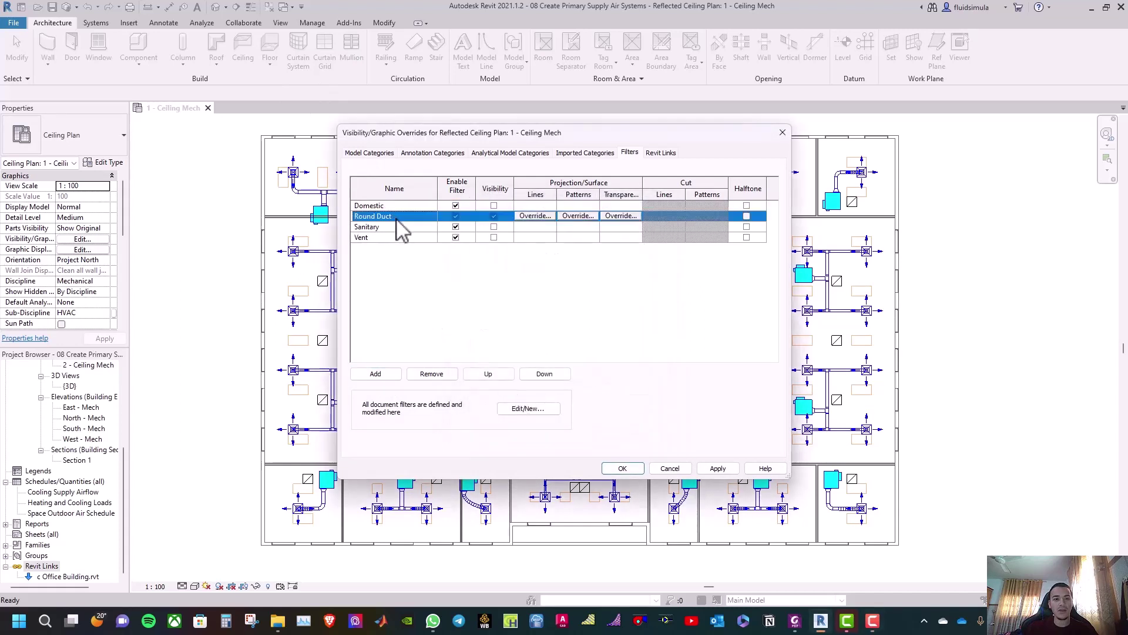
left_click(535, 216)
left_click(561, 304)
left_click(488, 317)
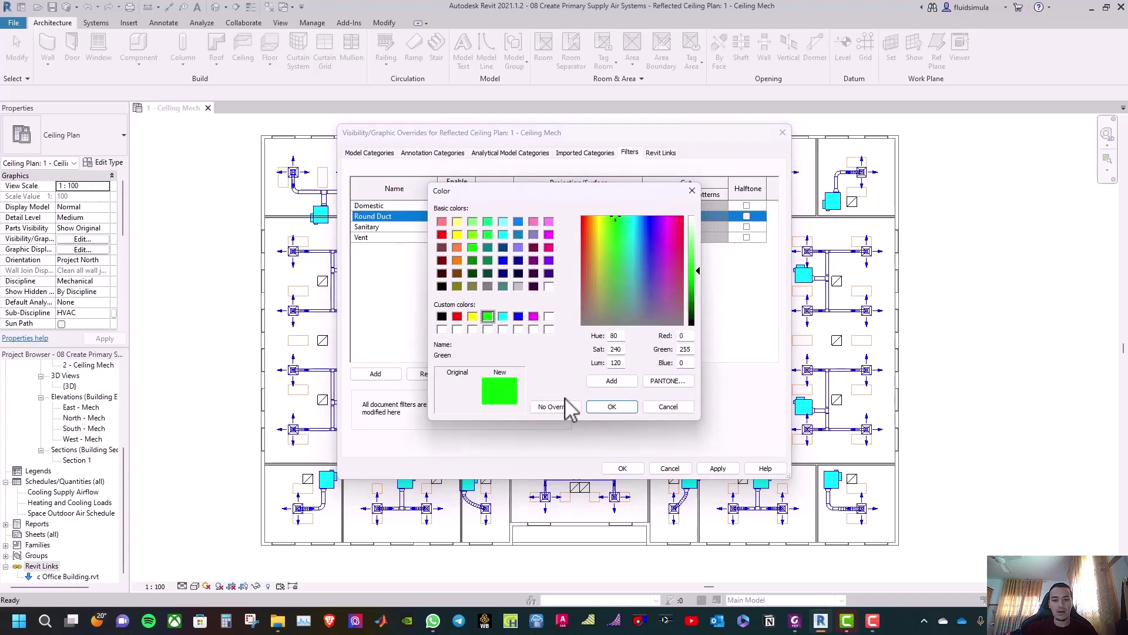
left_click(686, 340)
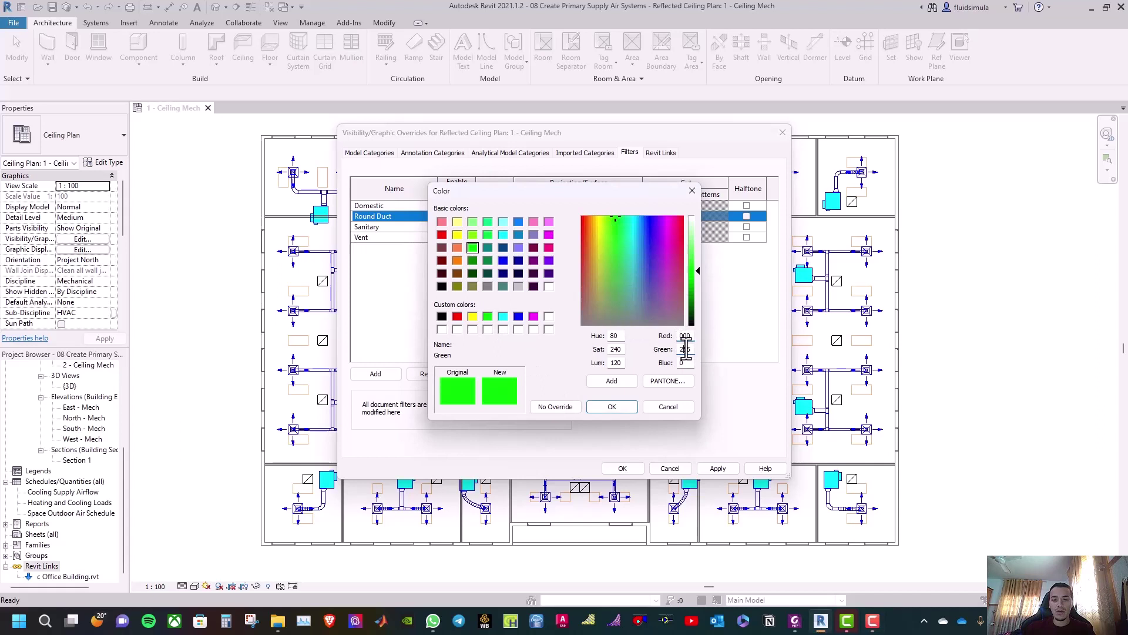
type("222")
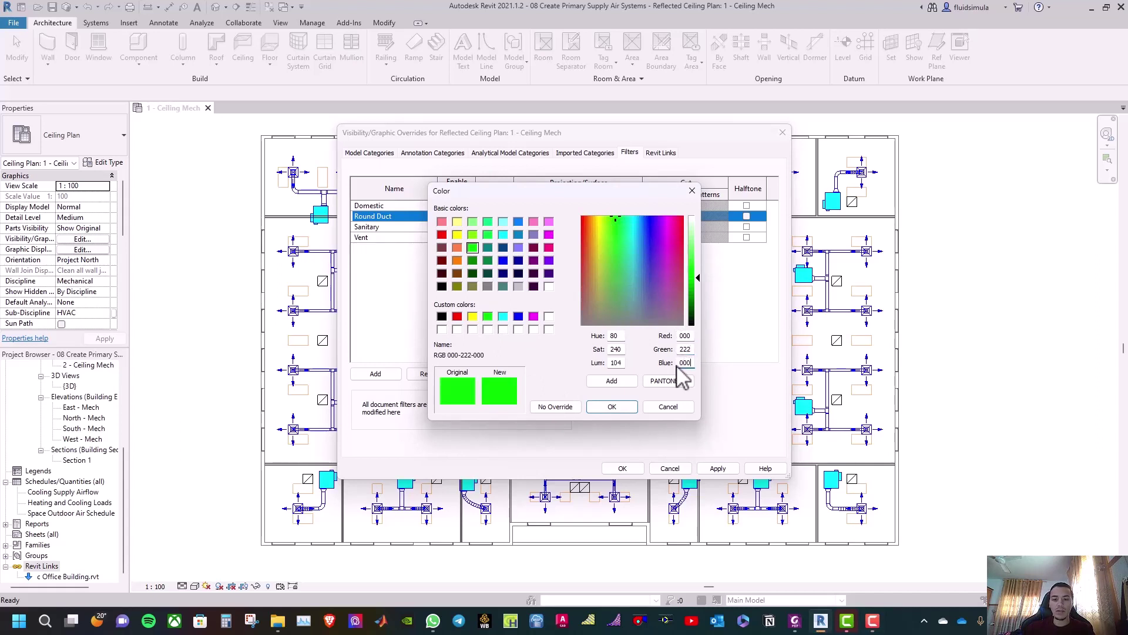
left_click(615, 407)
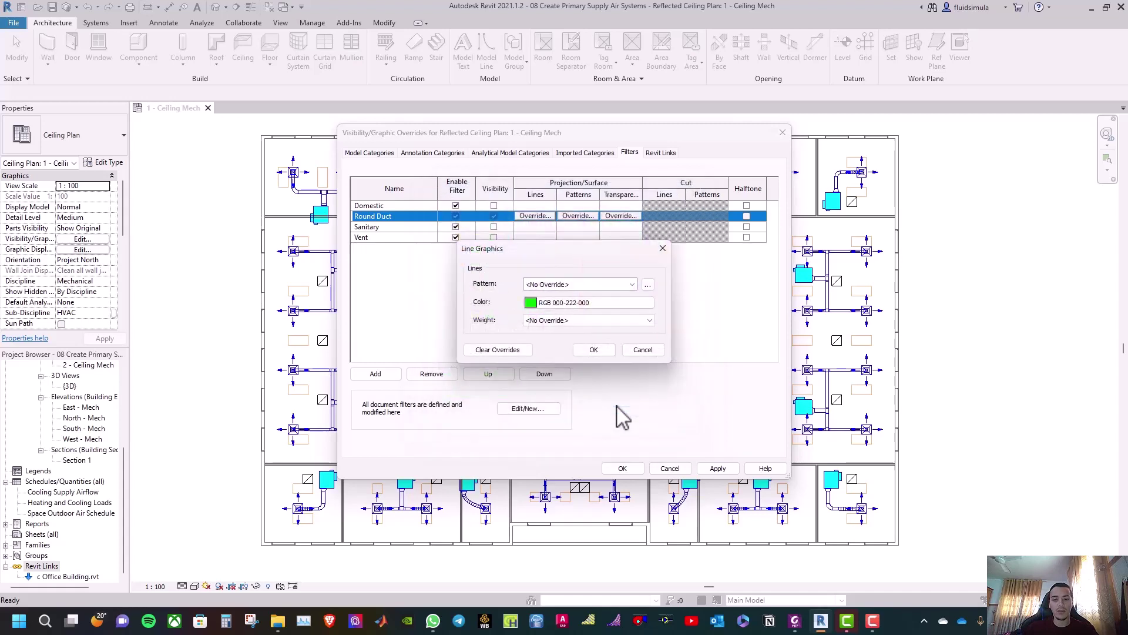
left_click(596, 349)
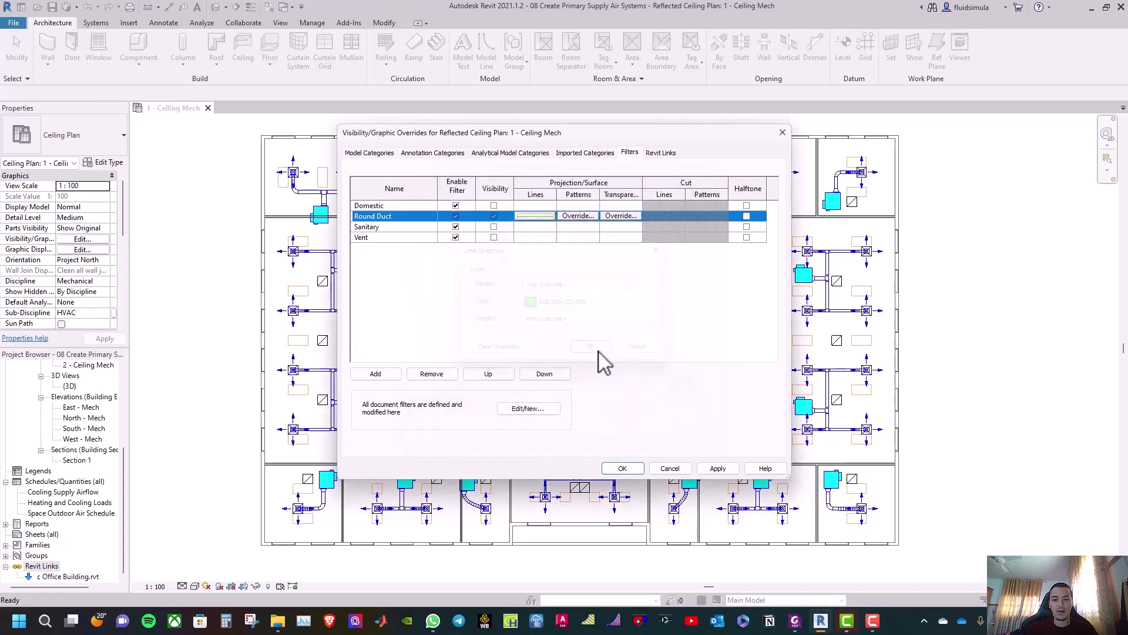
left_click(435, 69)
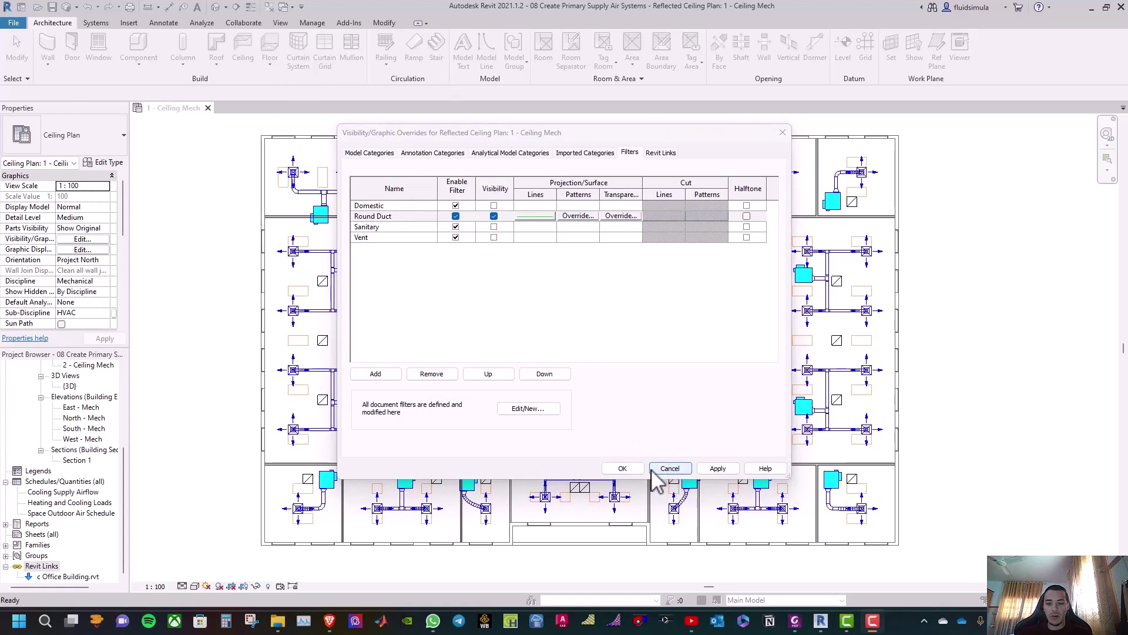
Apply the overrides and draw a 300 mm duct along the upper corridor, down beside the core, then left
left_click(631, 468)
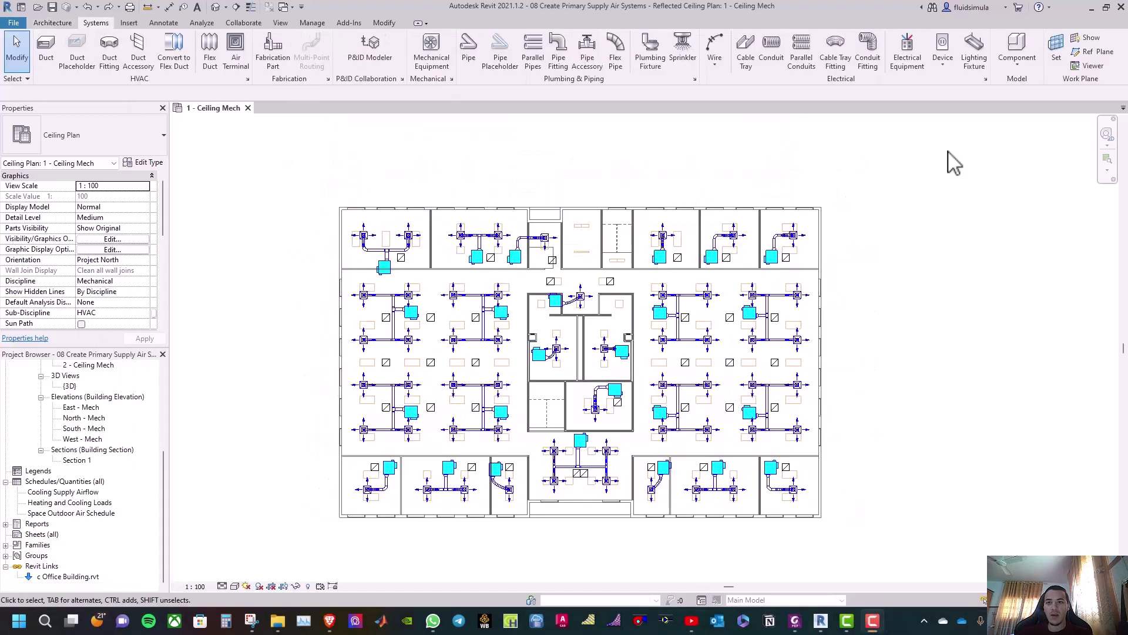
left_click(46, 47)
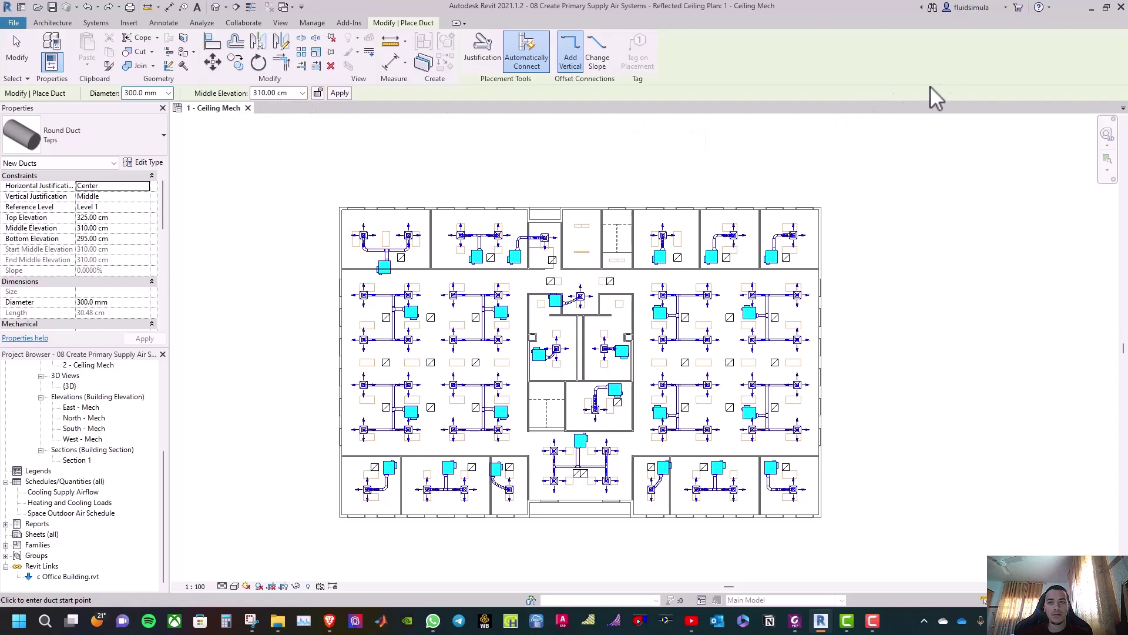
scroll(495, 252, "up", 3)
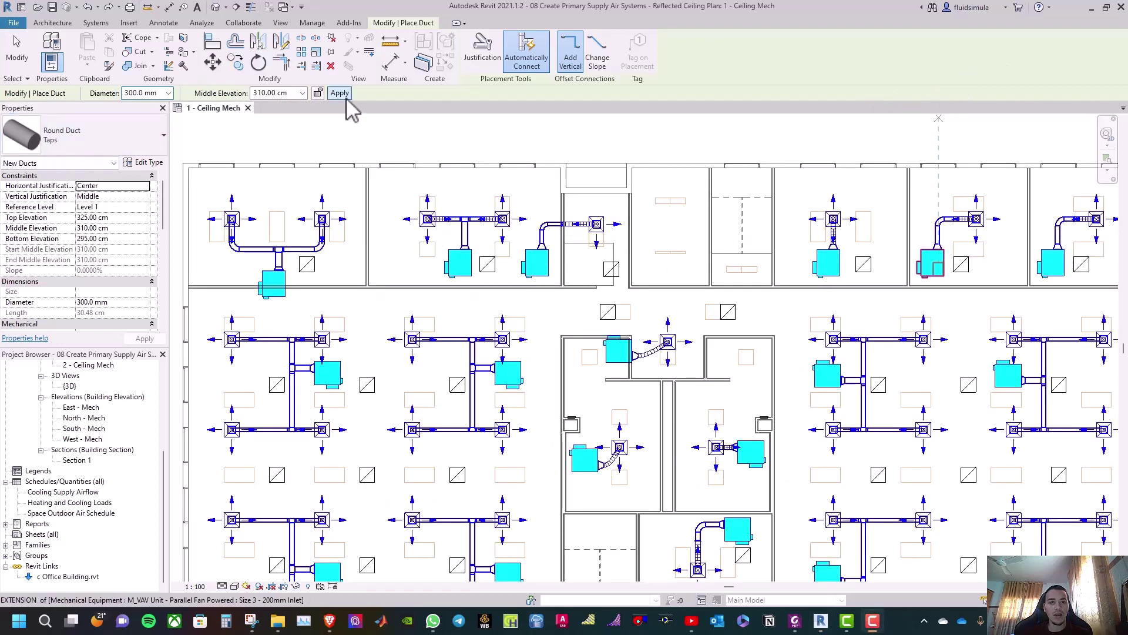
left_click(556, 296)
scroll(338, 333, "up", 1)
left_click(338, 333)
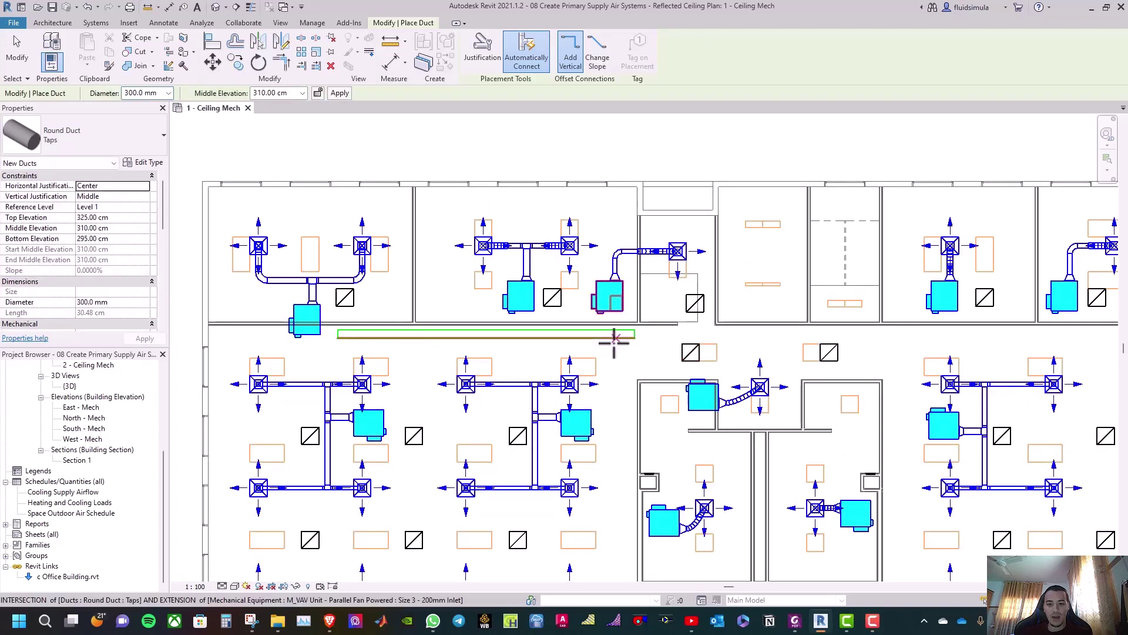
left_click(616, 339)
scroll(621, 380, "down", 4)
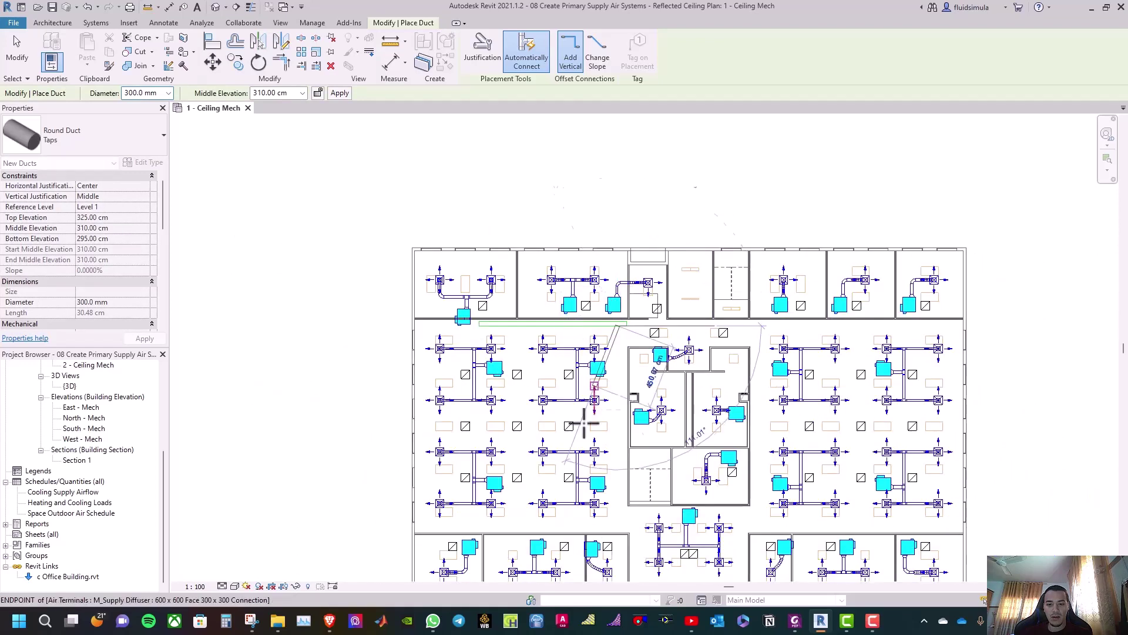
left_click(620, 522)
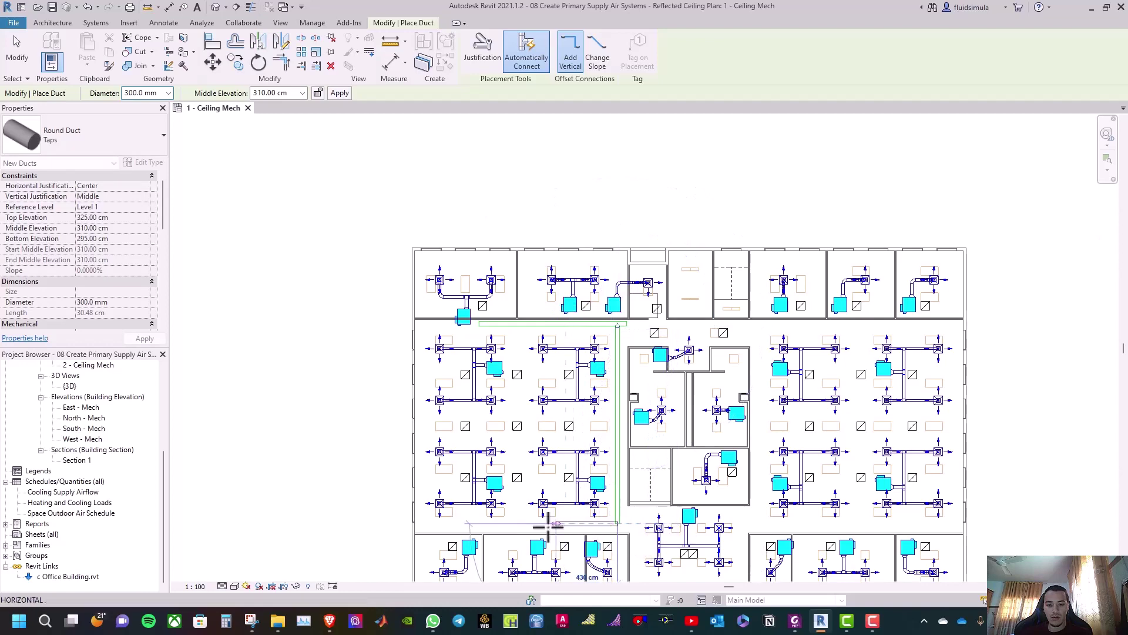
left_click(464, 523)
key("Escape")
key("Escape")
scroll(540, 197, "up", 2)
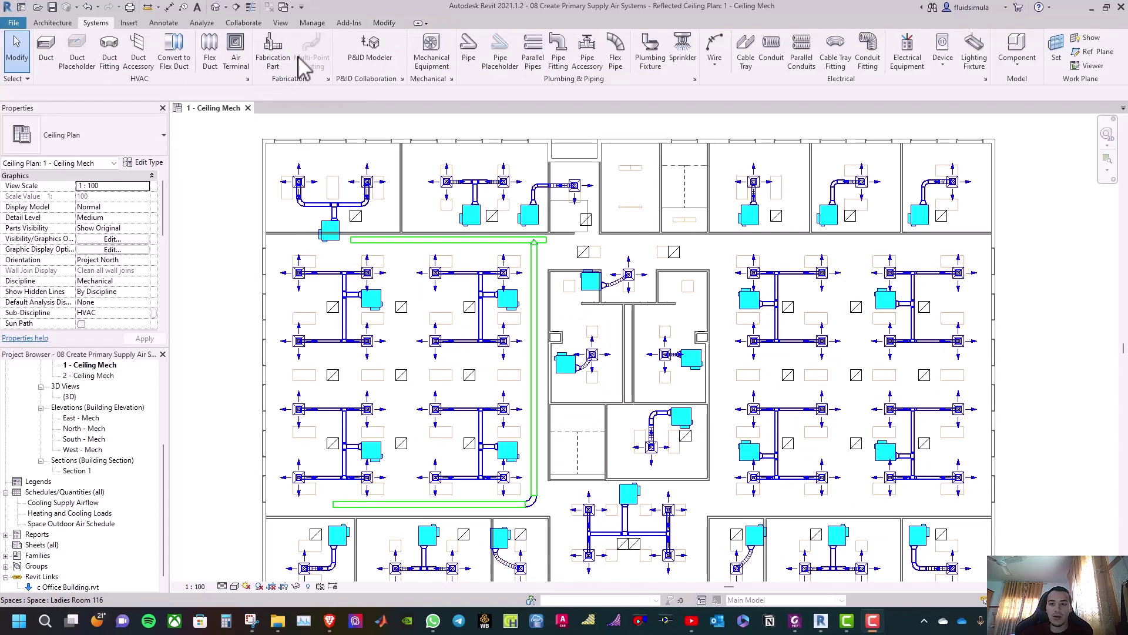
Draw a duct run east along the upper-right corridor, cancelling an unwanted diagonal segment
left_click(45, 50)
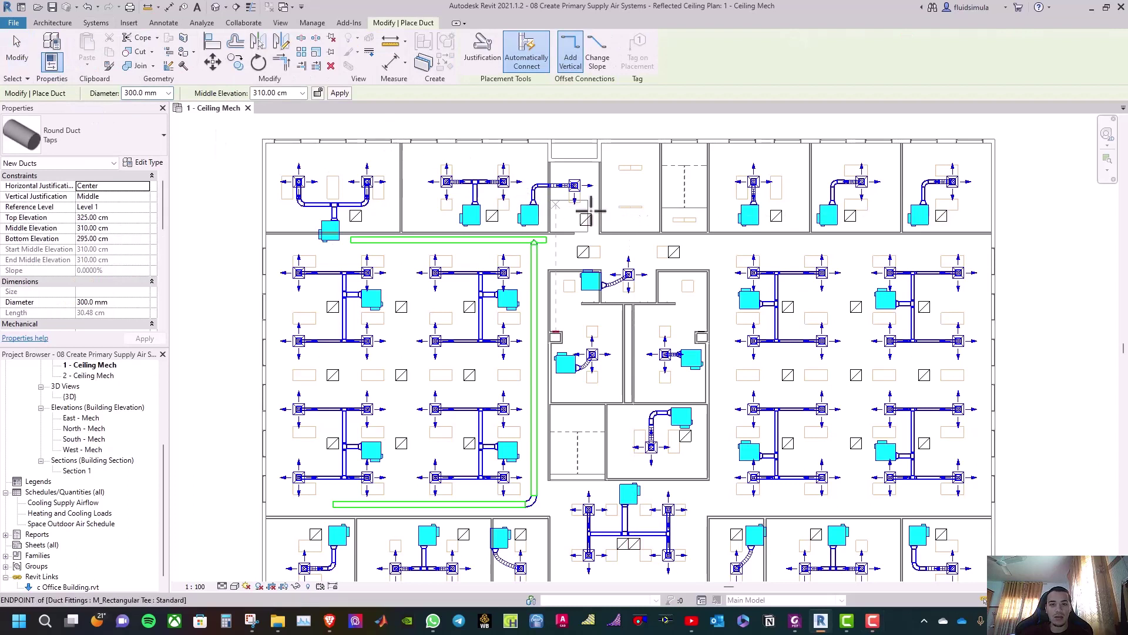
left_click(603, 240)
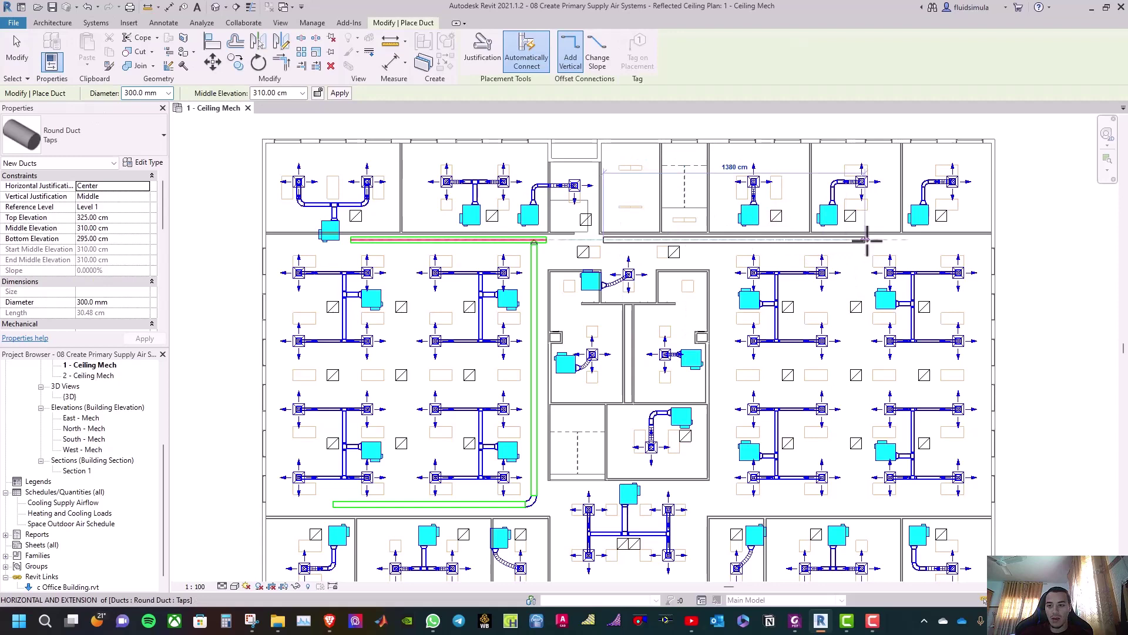
left_click(896, 239)
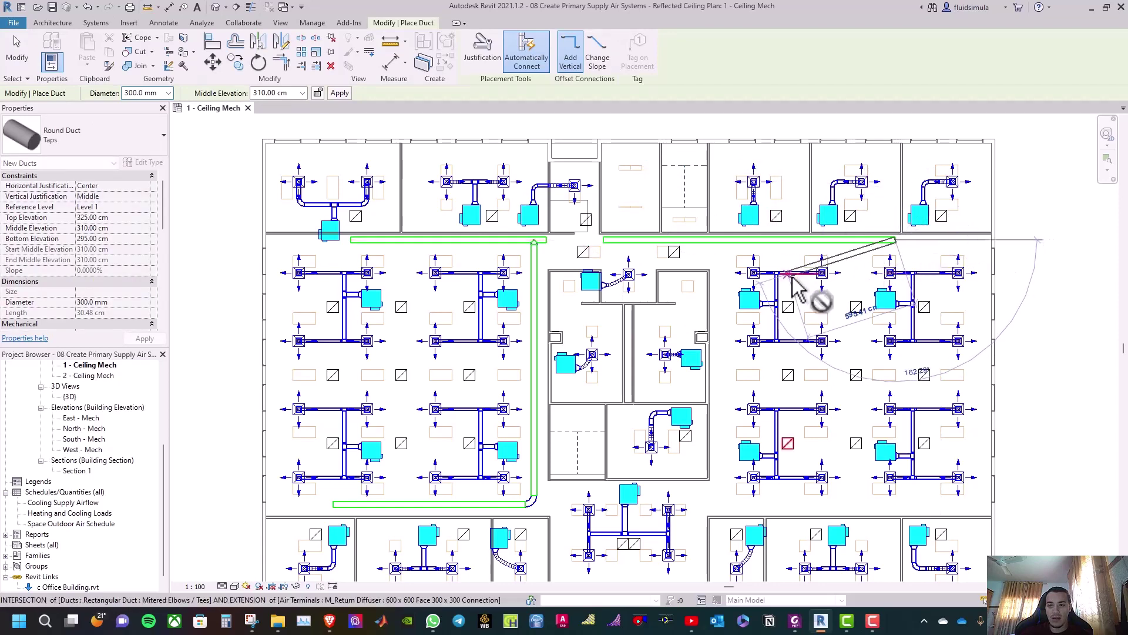
key("Escape")
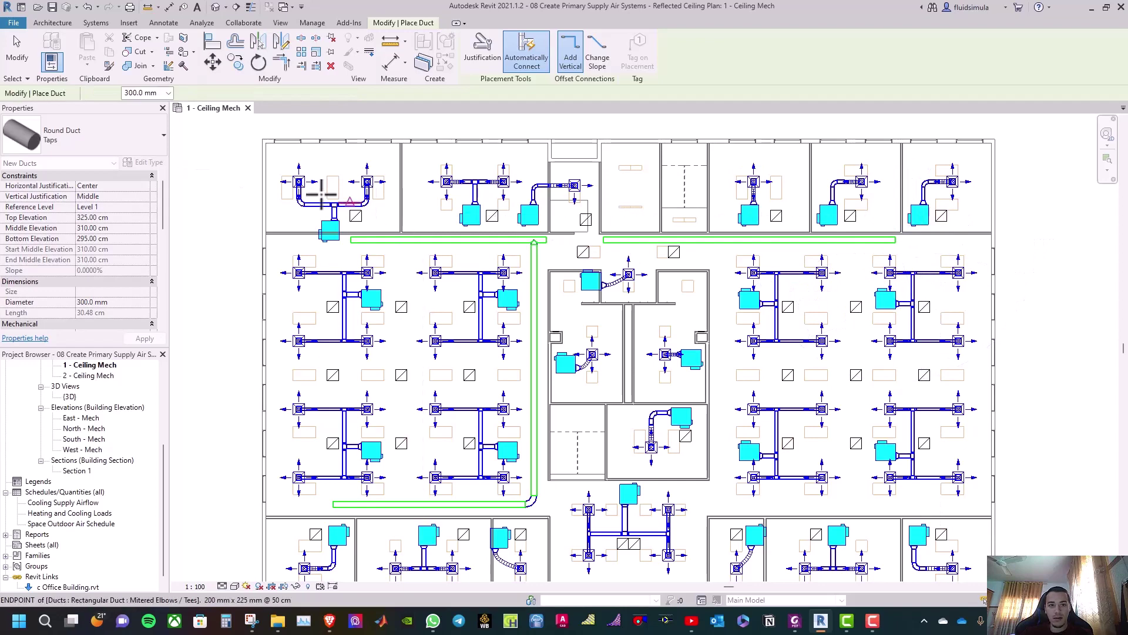
left_click(15, 49)
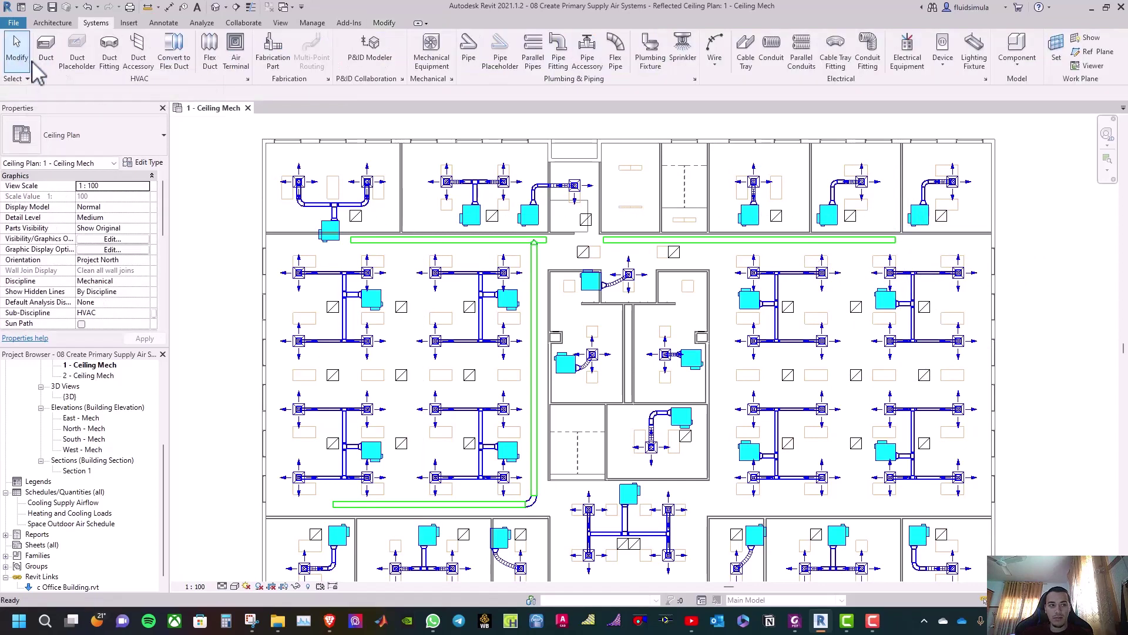
Run a new duct (DT) from the upper-right main down the right corridor and right, undoing the last segment
key("d")
key("t")
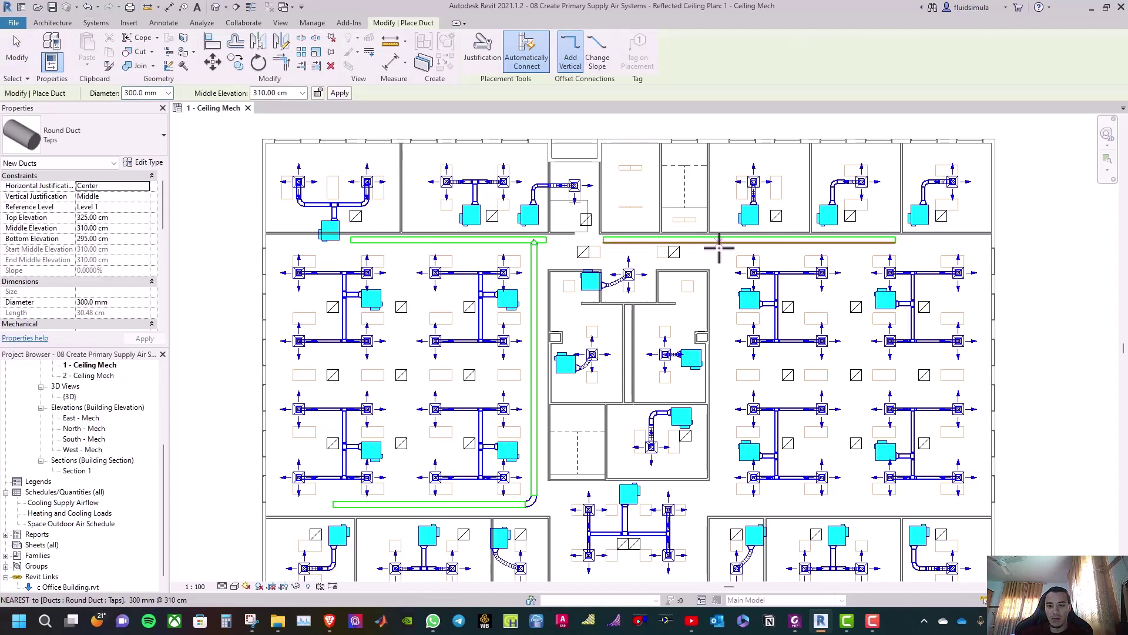
left_click(717, 240)
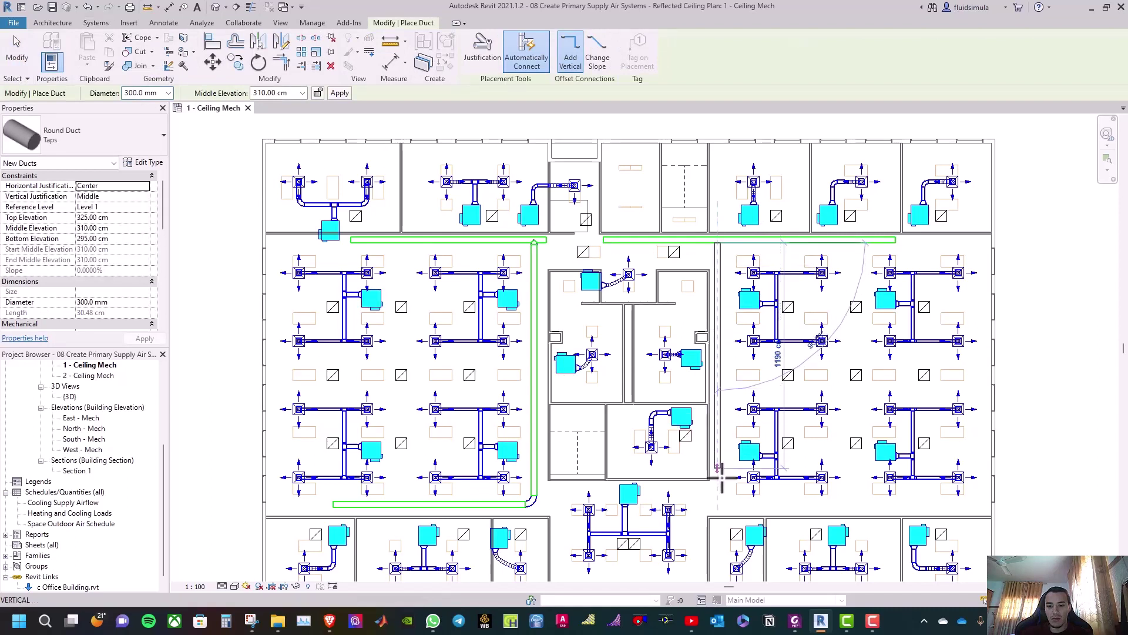
left_click(718, 503)
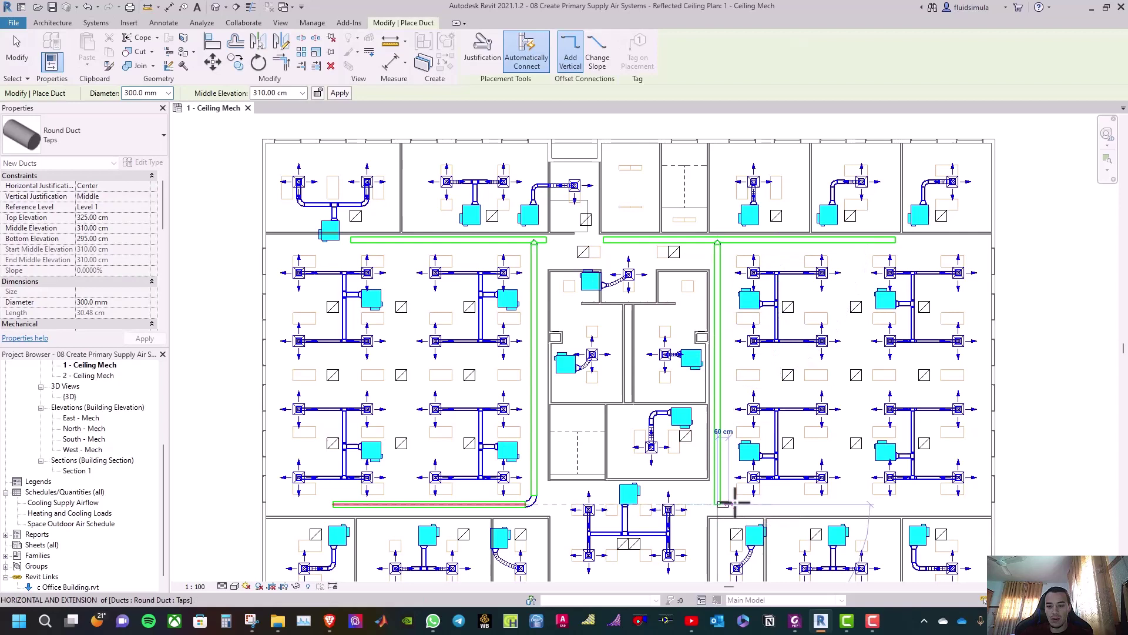
left_click(966, 505)
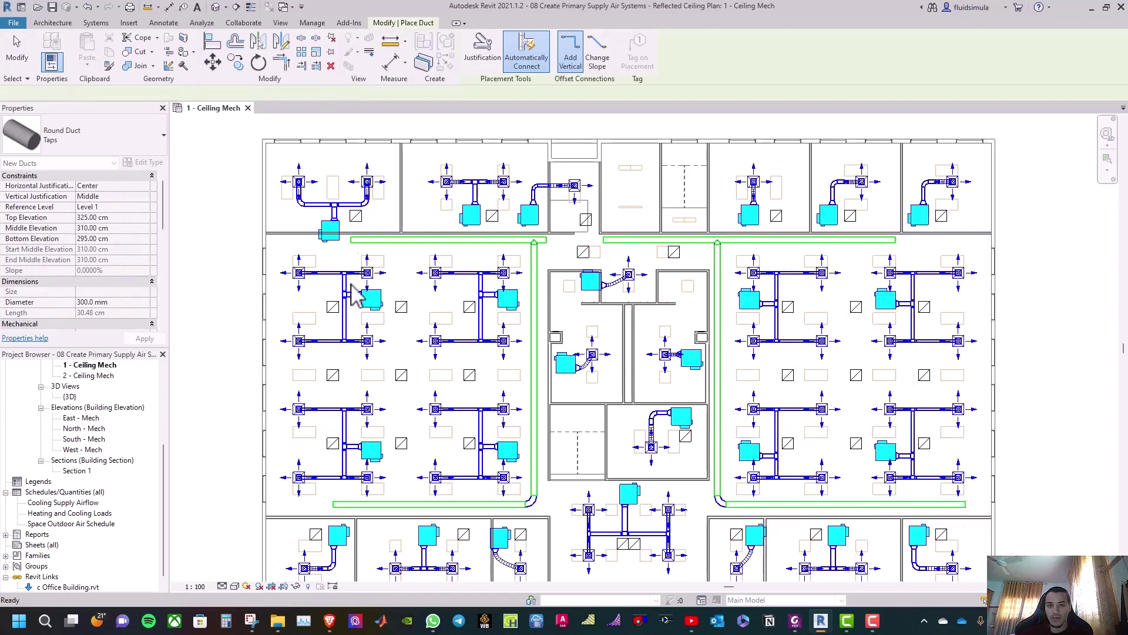
left_click(22, 47)
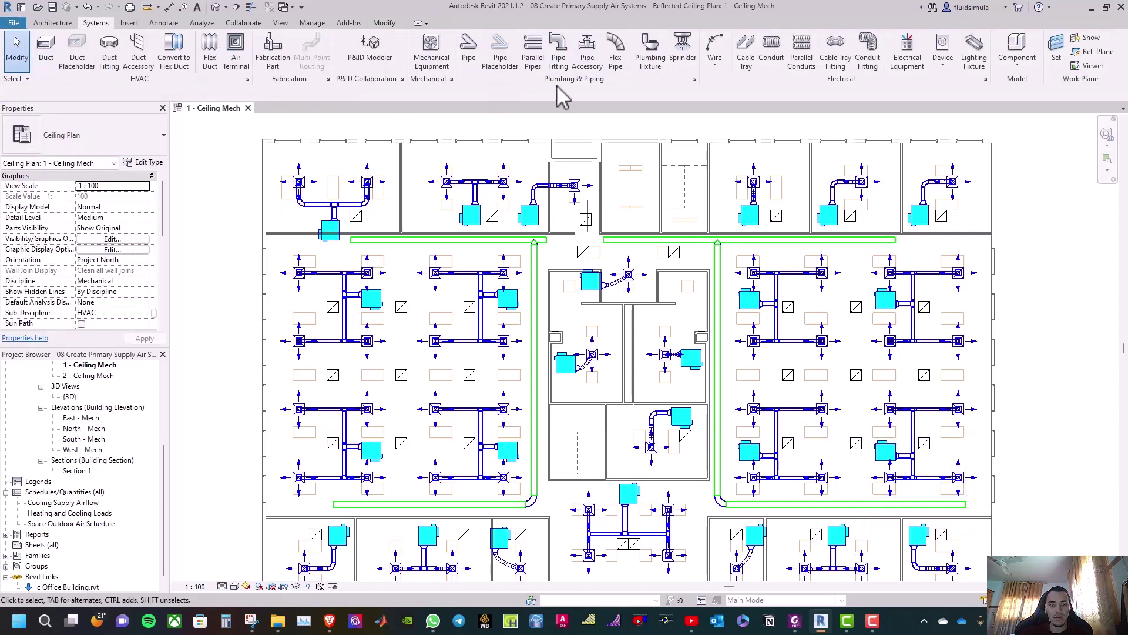
key("ctrl+z")
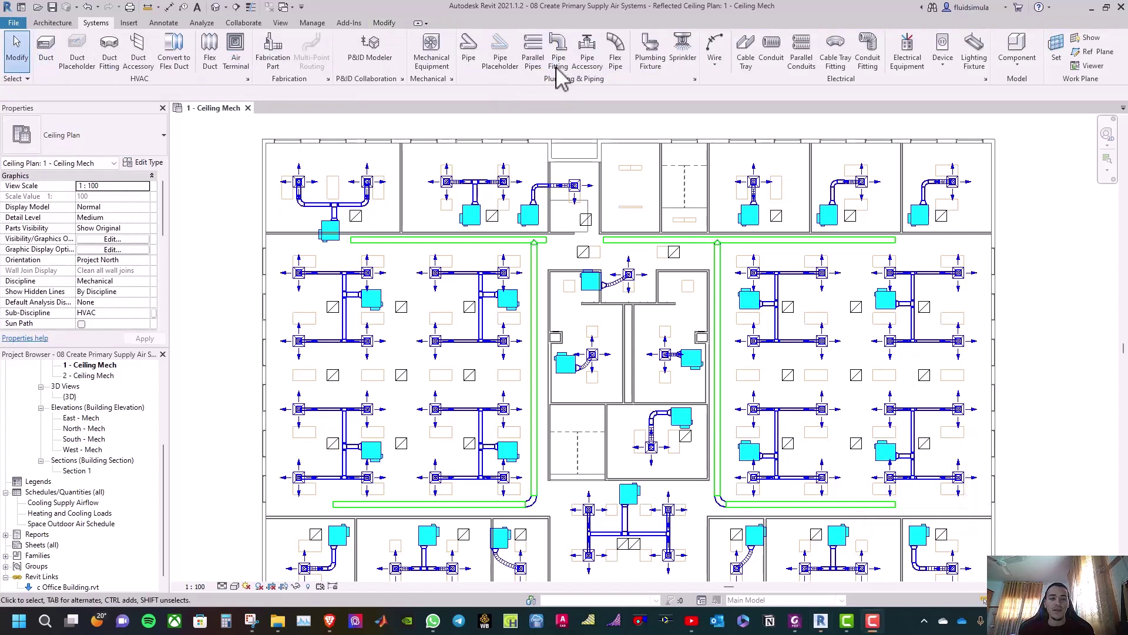
scroll(333, 504, "up", 2)
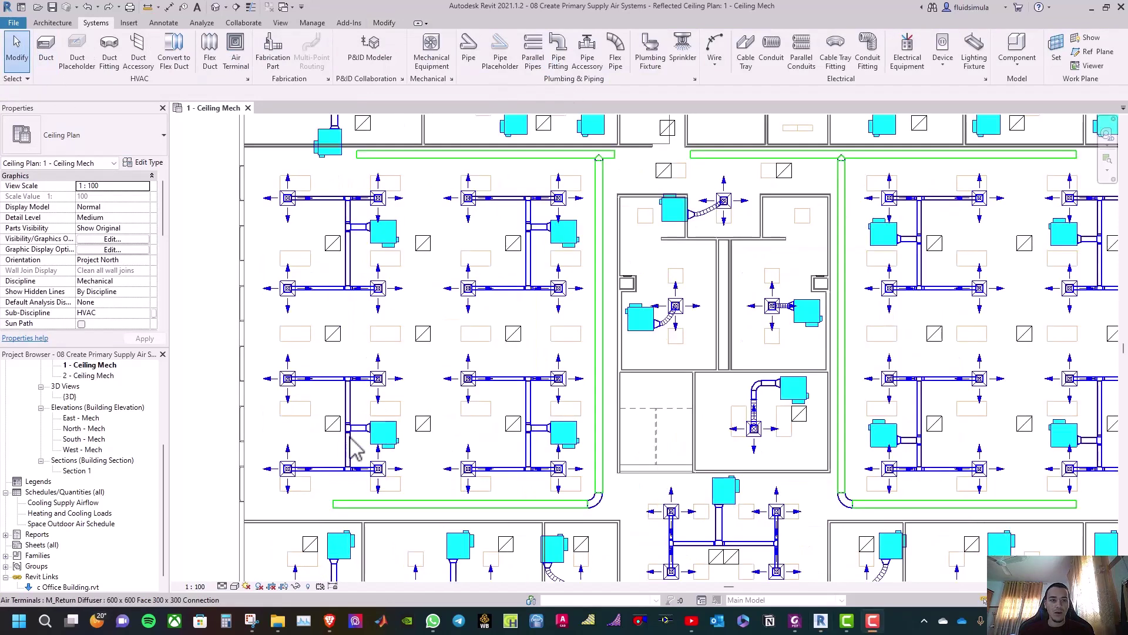
left_click(334, 506)
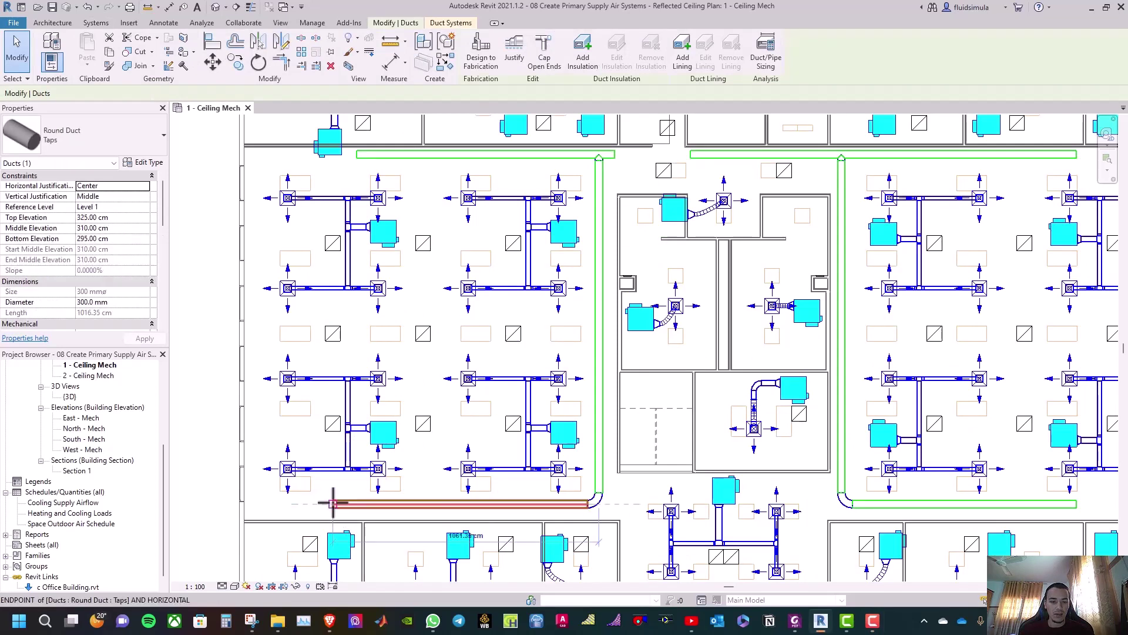
Drag the west end grips of the lower-left and upper-left mains inward to the same point
left_click_drag(333, 504, 333, 504)
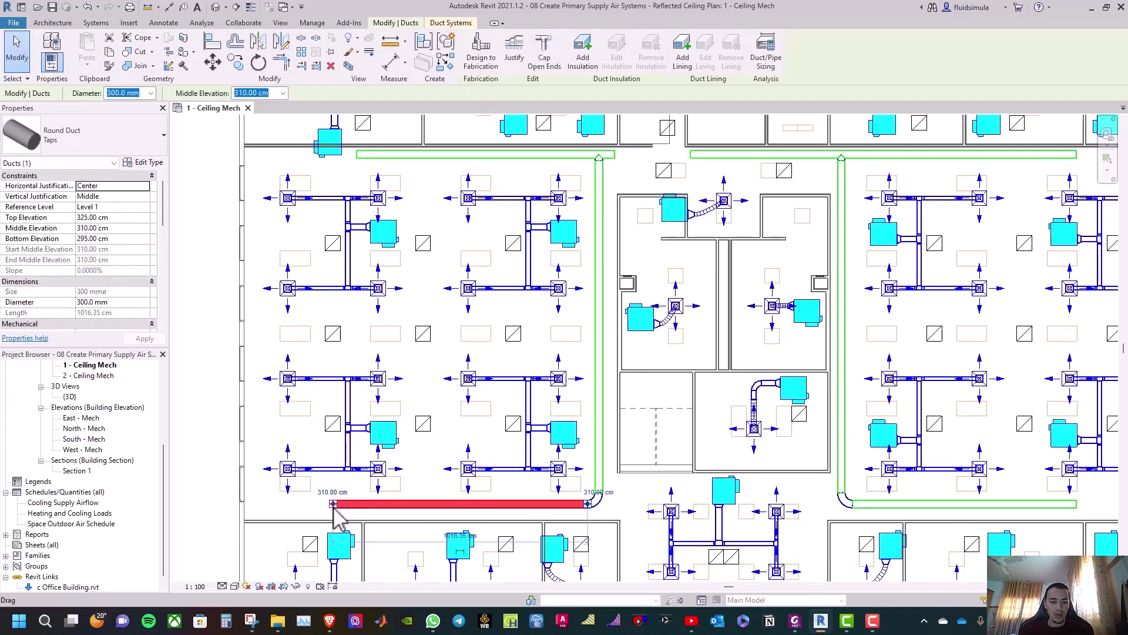
key("Escape")
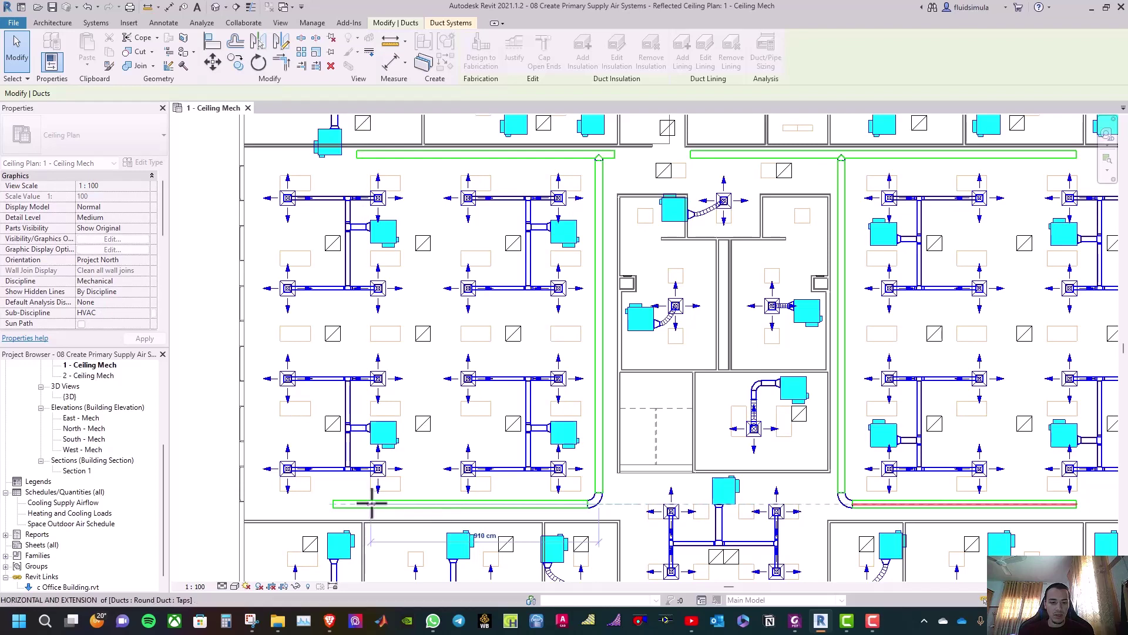
left_click(372, 503)
key("Escape")
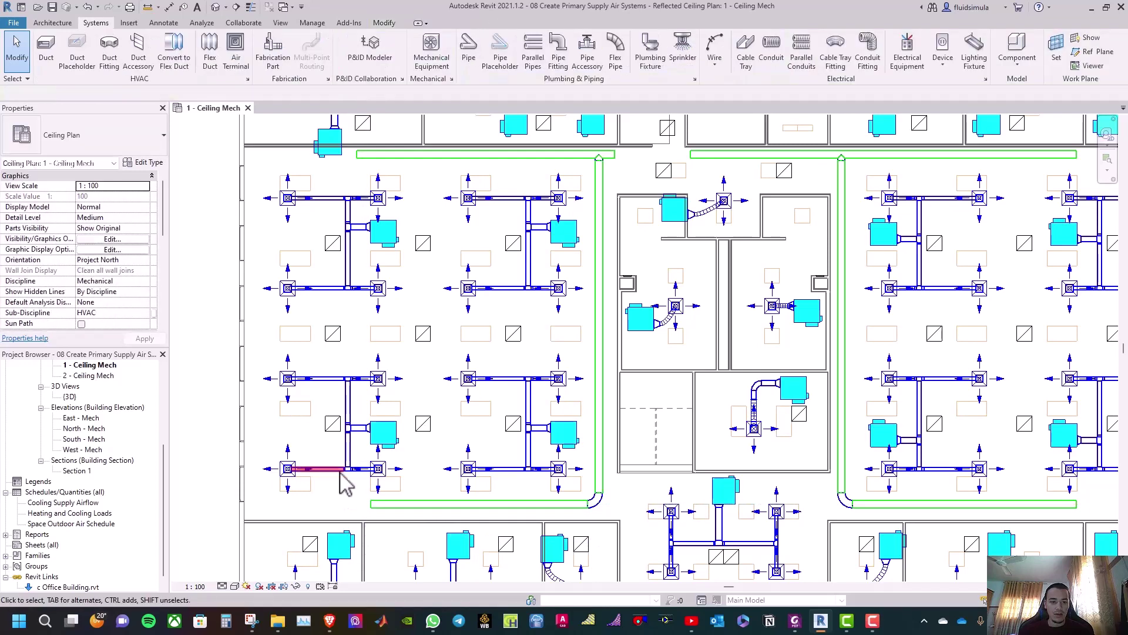
left_click(366, 157)
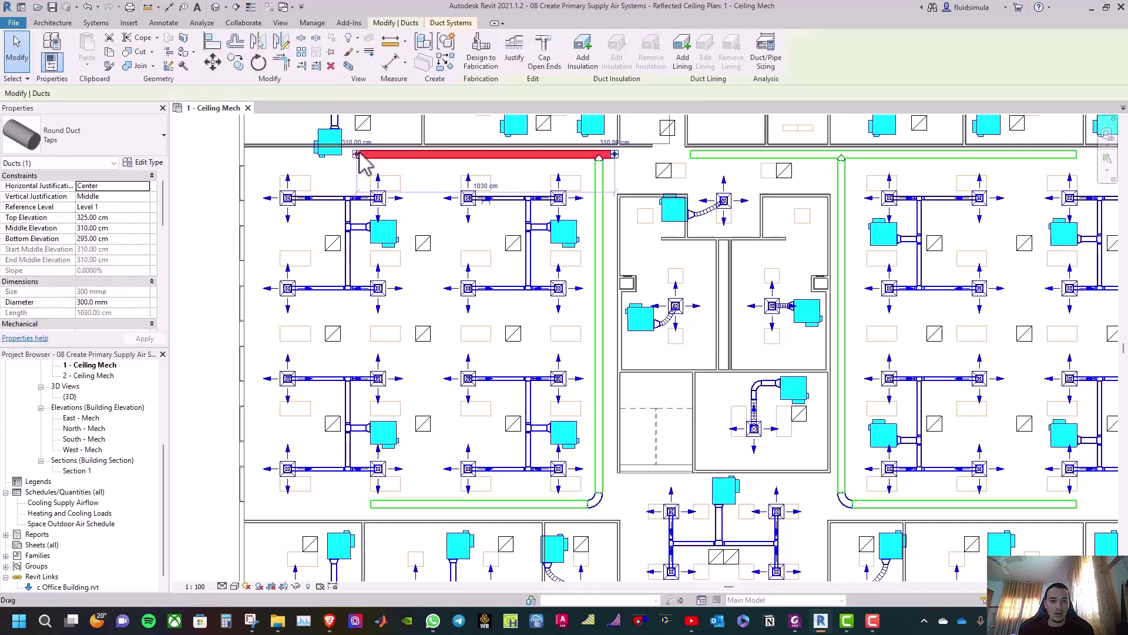
left_click_drag(359, 154, 371, 154)
key("Escape")
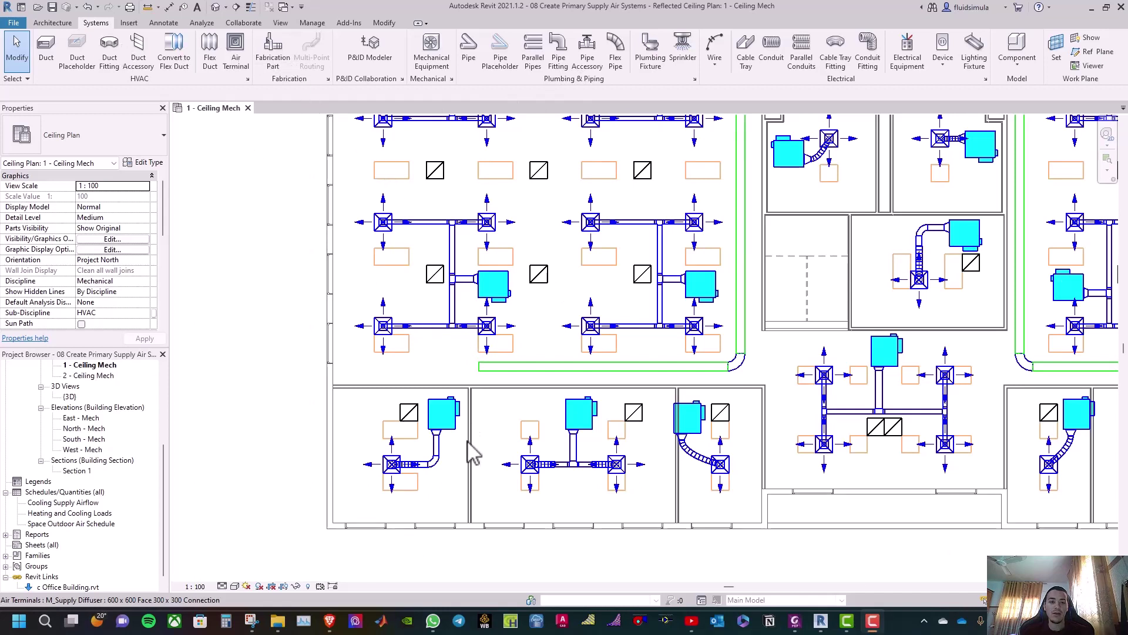
Connect the lower-left VAV unit's supply air connector into the lower main, then zoom to fit (ZF)
left_click(449, 412)
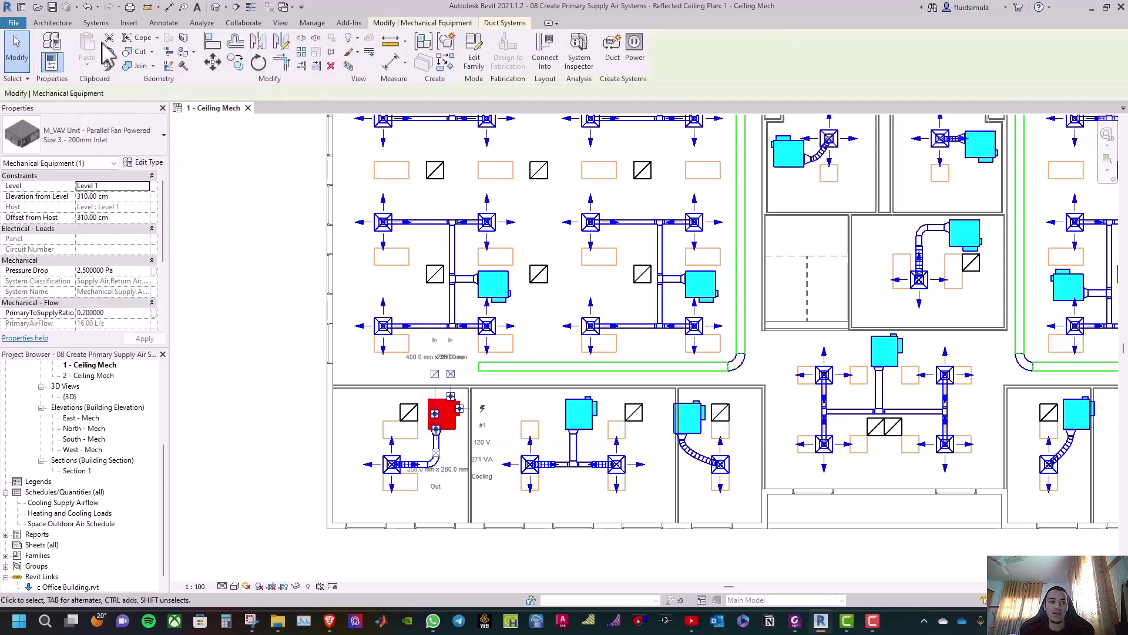
left_click(545, 53)
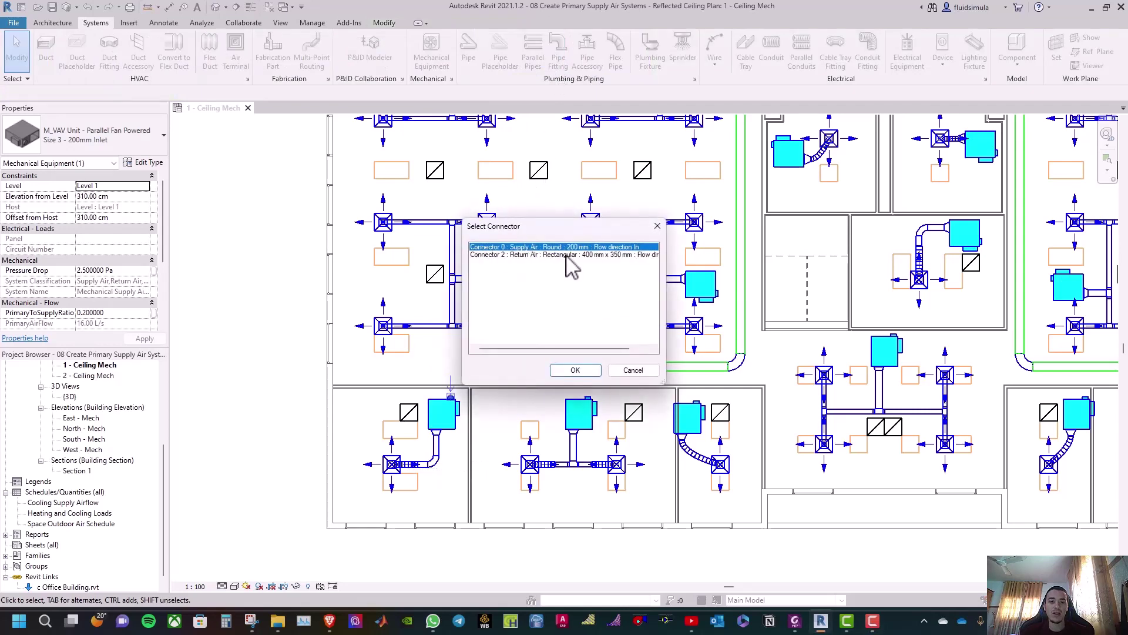
left_click(576, 370)
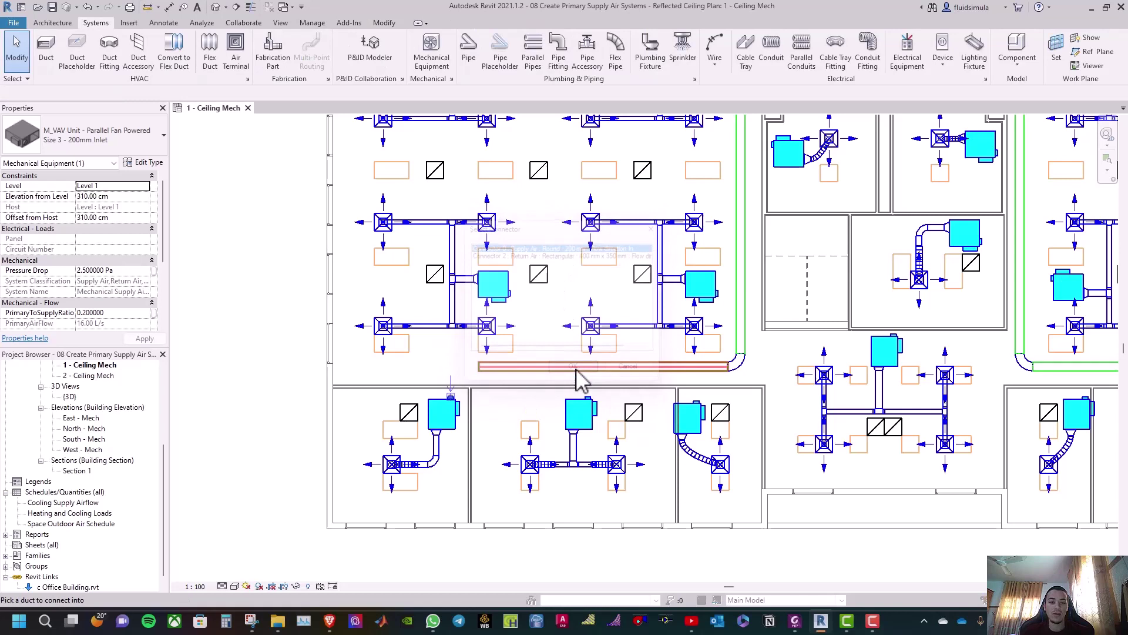
left_click(525, 369)
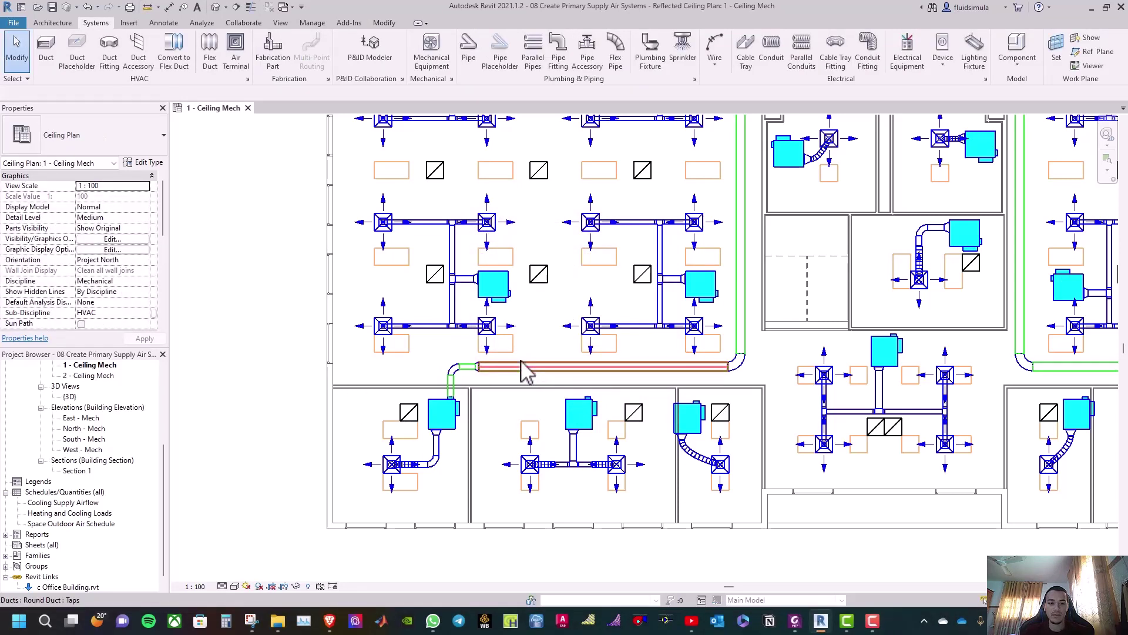
key("Escape")
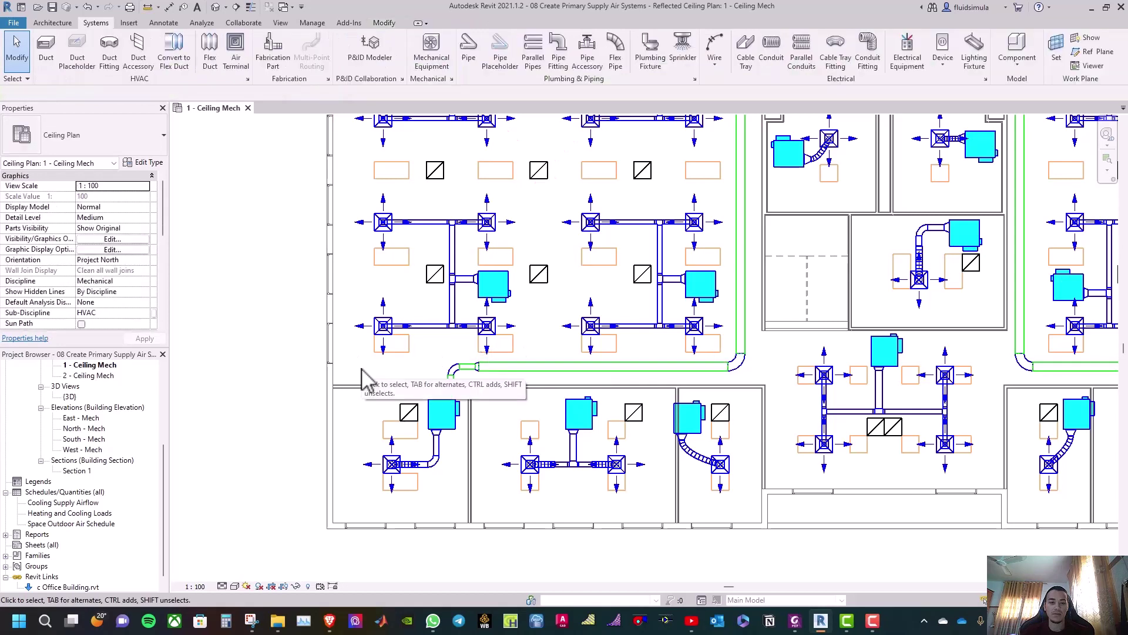
key("z")
key("f")
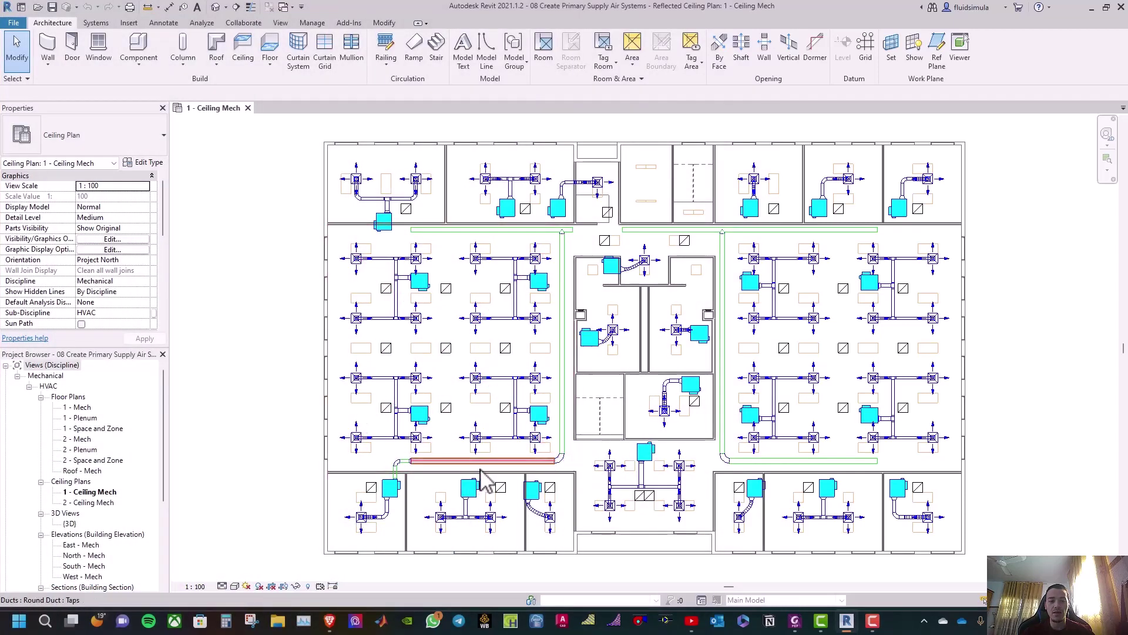
Connect the VAV unit below the lower main into the horizontal main via its supply air connector
left_click(469, 491)
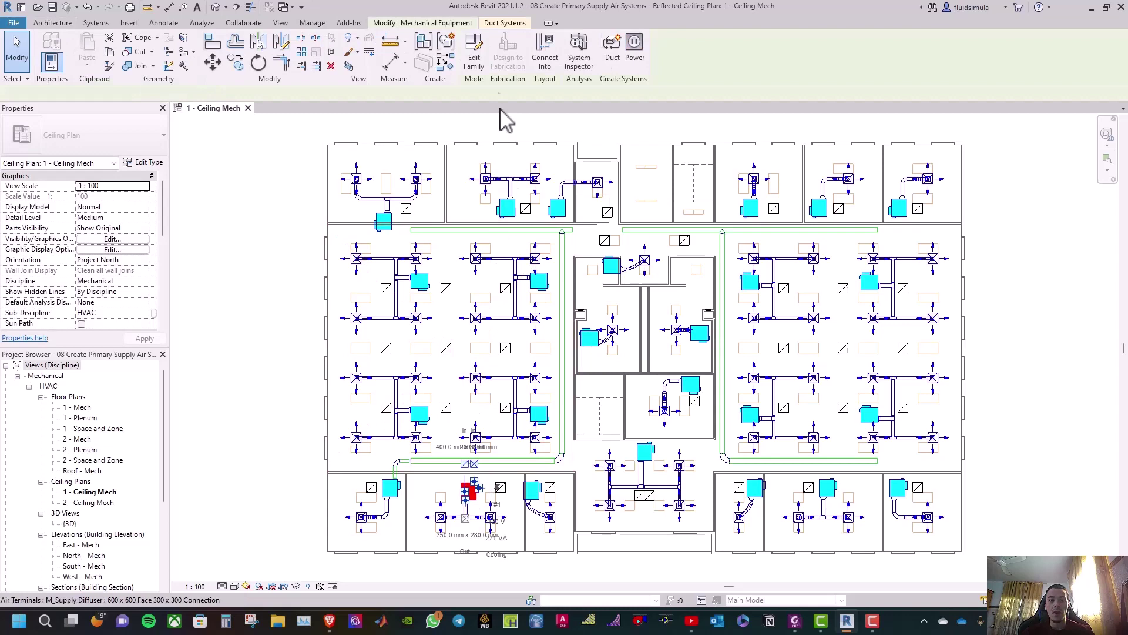
left_click(546, 59)
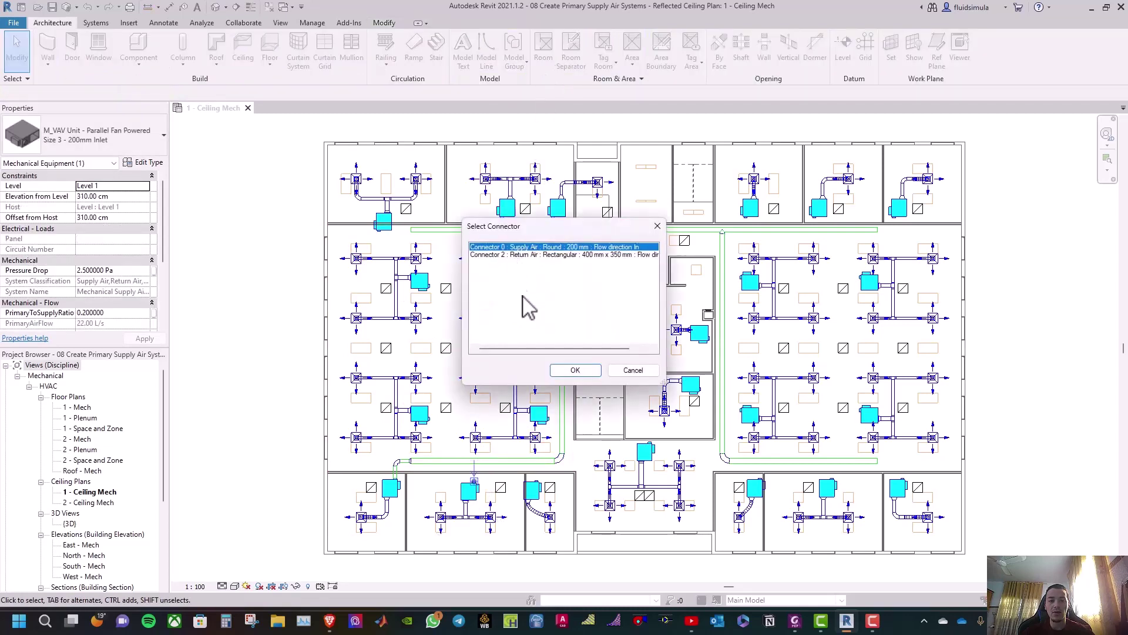
left_click(569, 369)
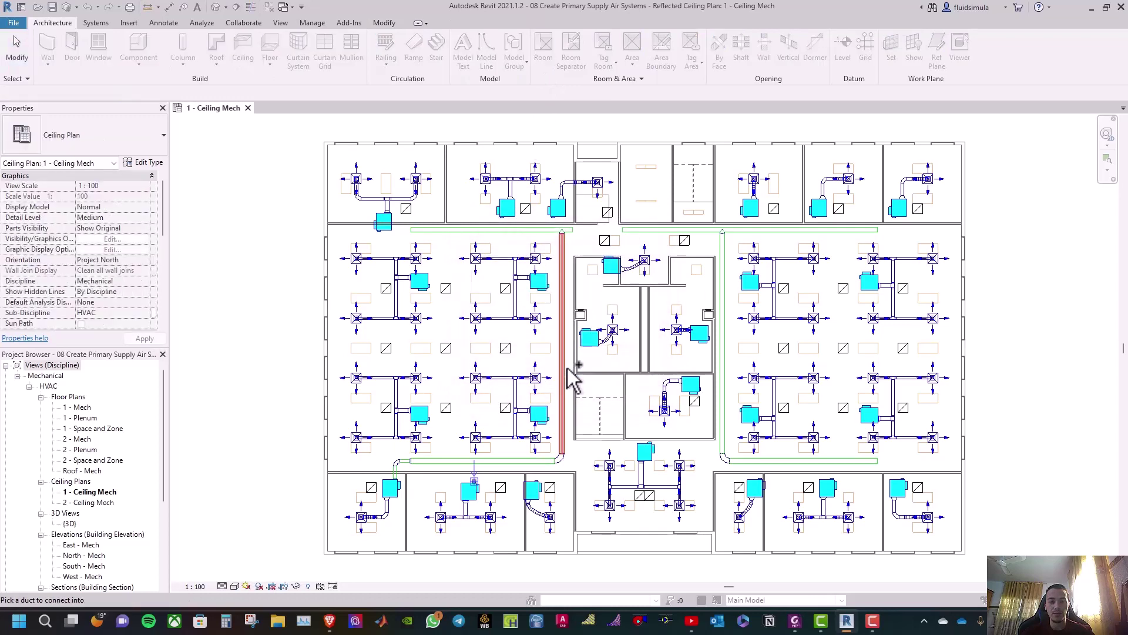
scroll(466, 498, "up", 3)
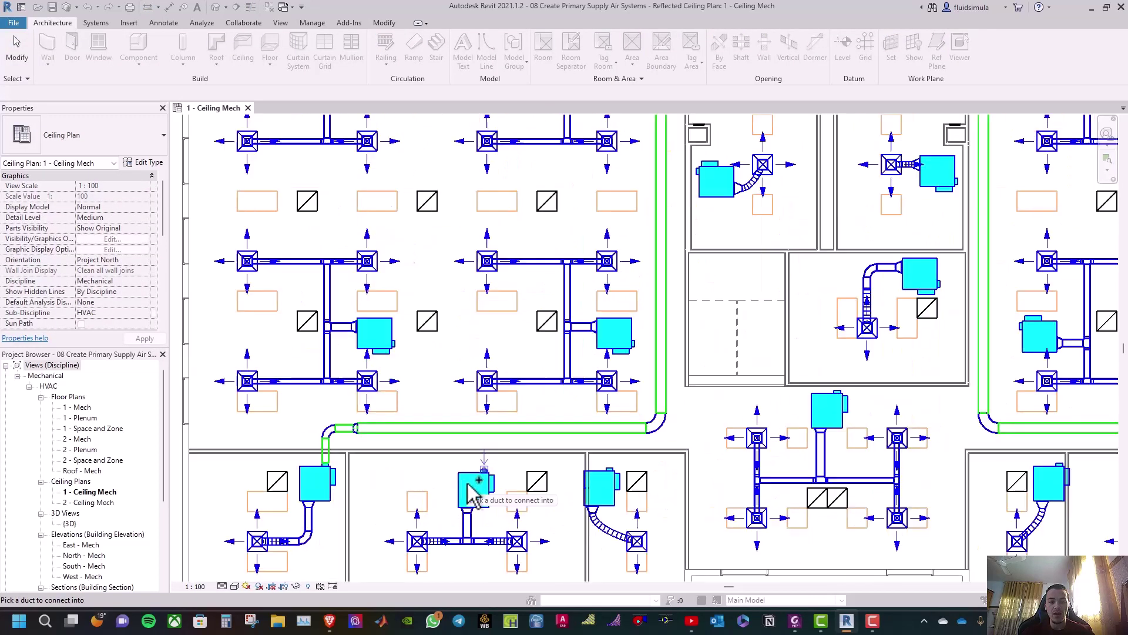
left_click(507, 429)
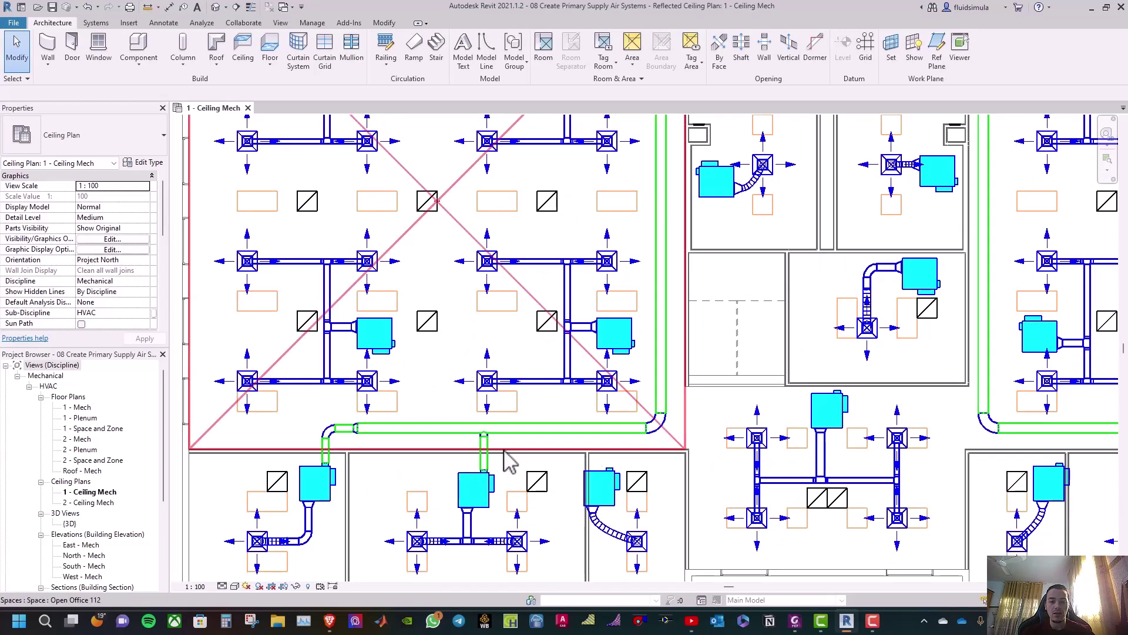
scroll(552, 456, "down", 1)
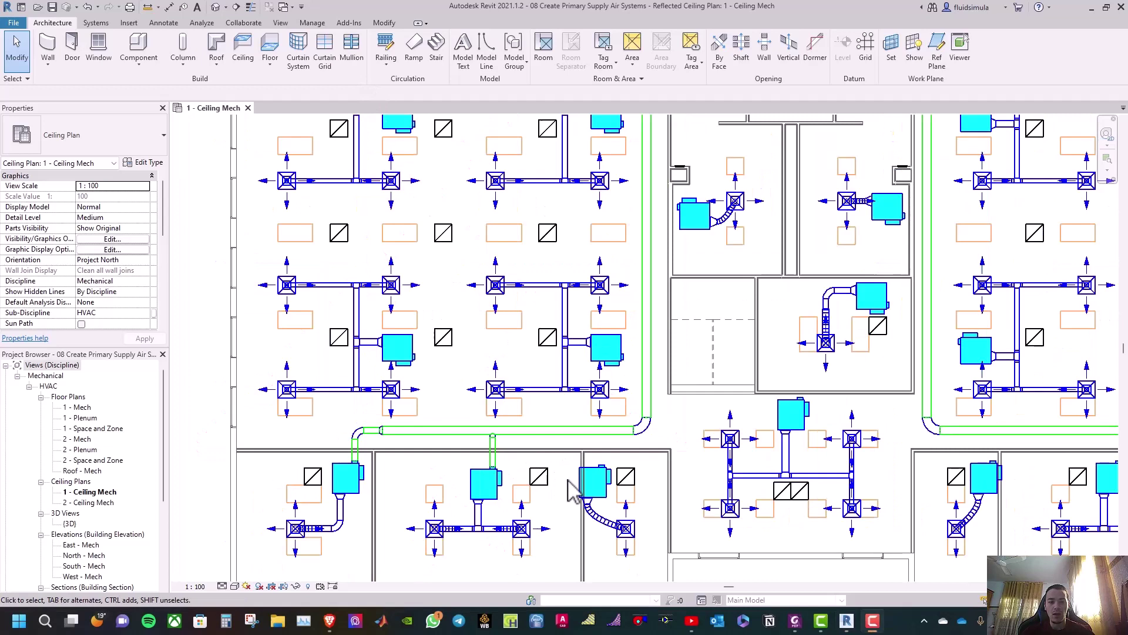
Connect the next bottom-row VAV unit into the main, then return to the previous view (ZP)
left_click(596, 492)
left_click(540, 74)
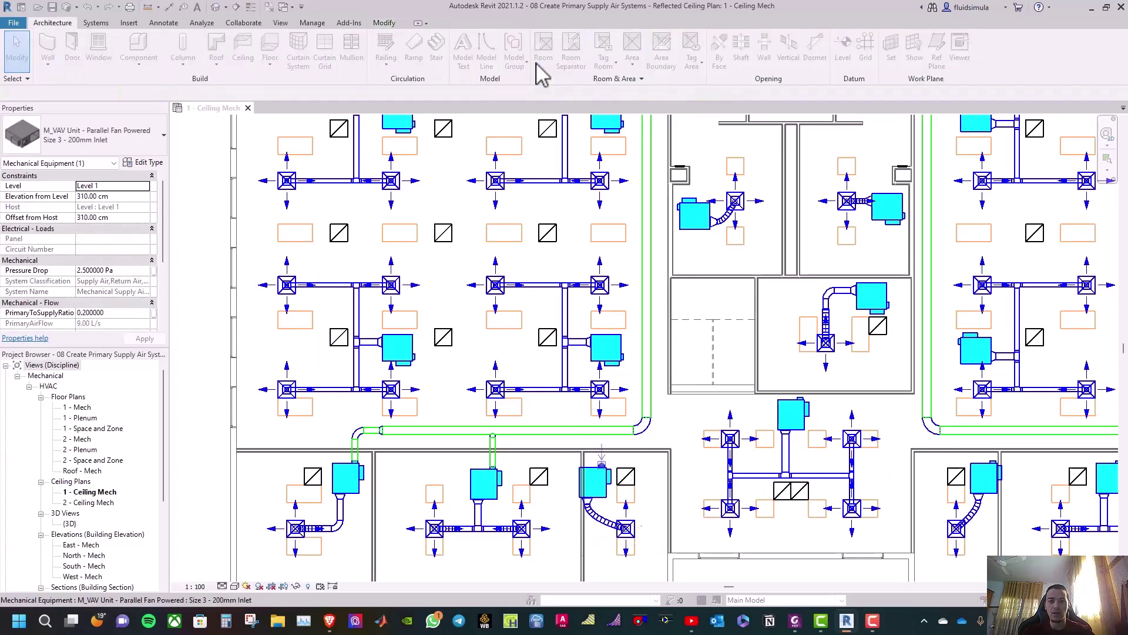
left_click(572, 370)
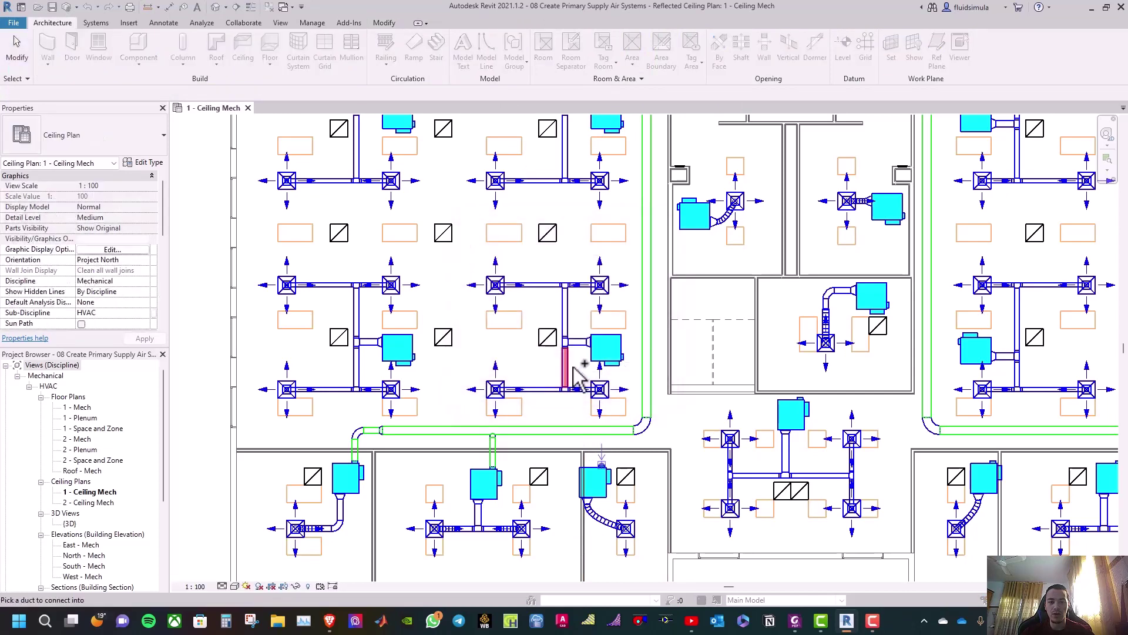
left_click(601, 432)
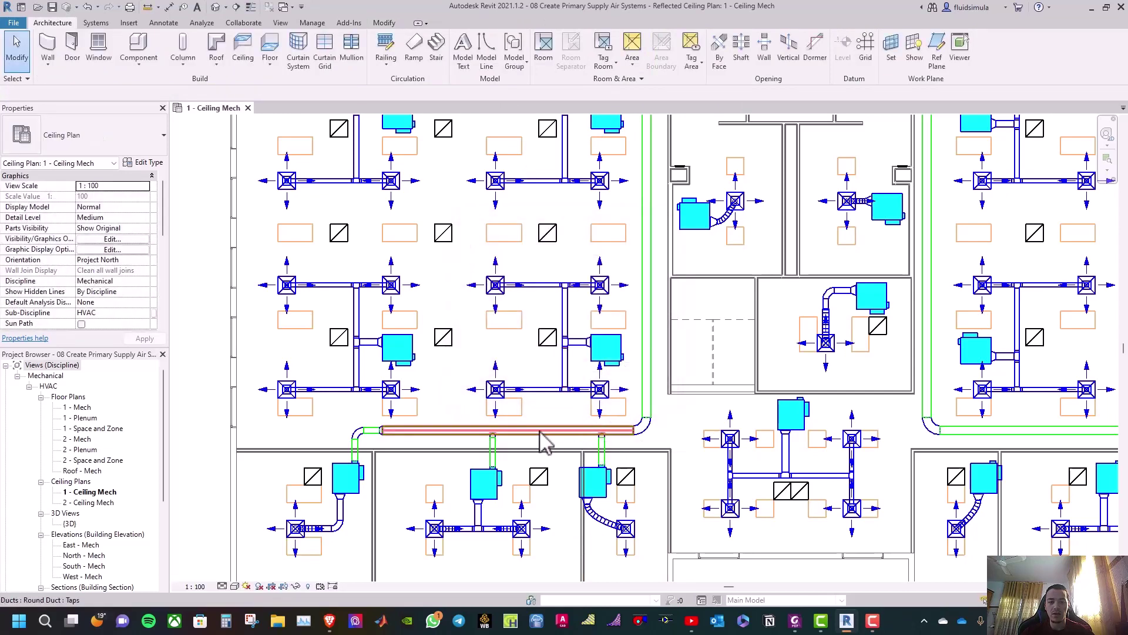
scroll(423, 452, "down", 2)
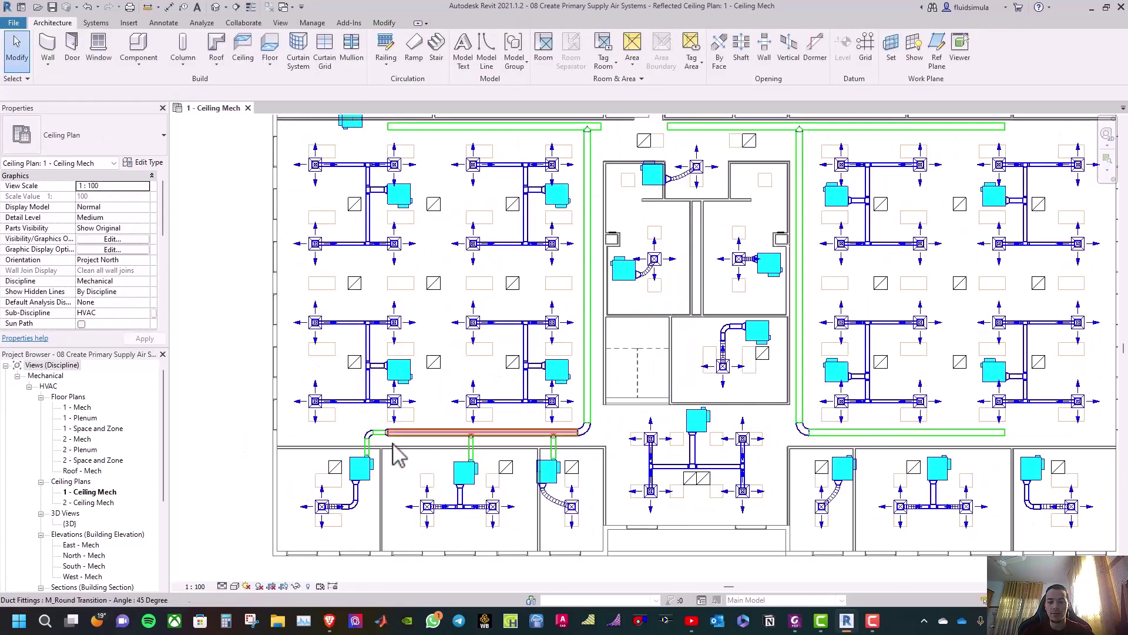
key("z")
key("p")
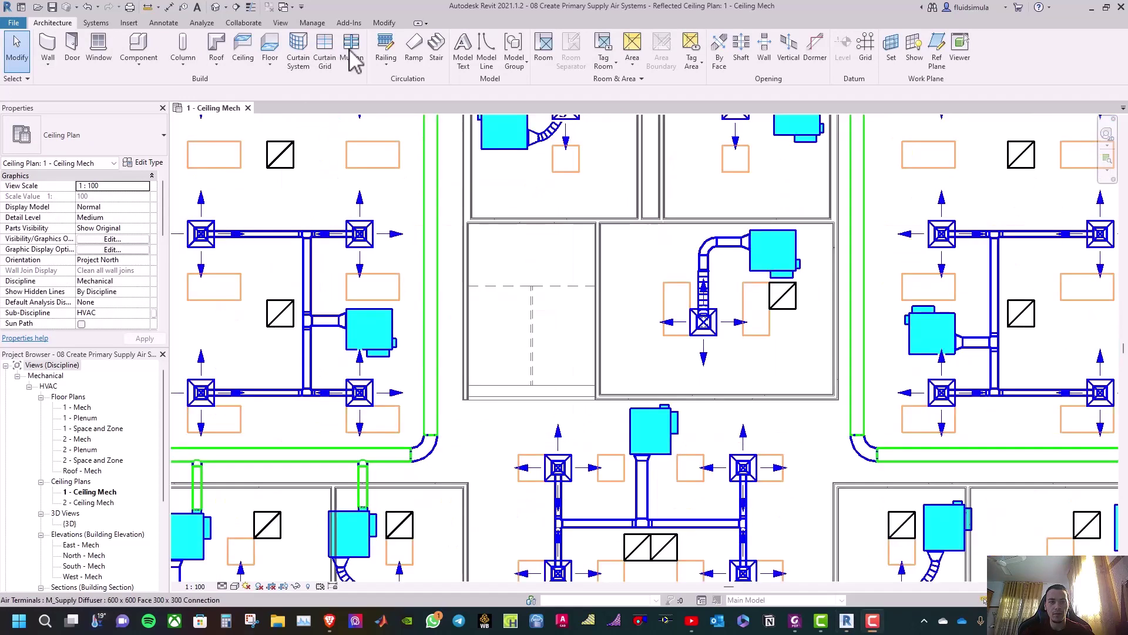
Draw a duct from the central VAV unit up, then east into the right-hand supply main
left_click(659, 442)
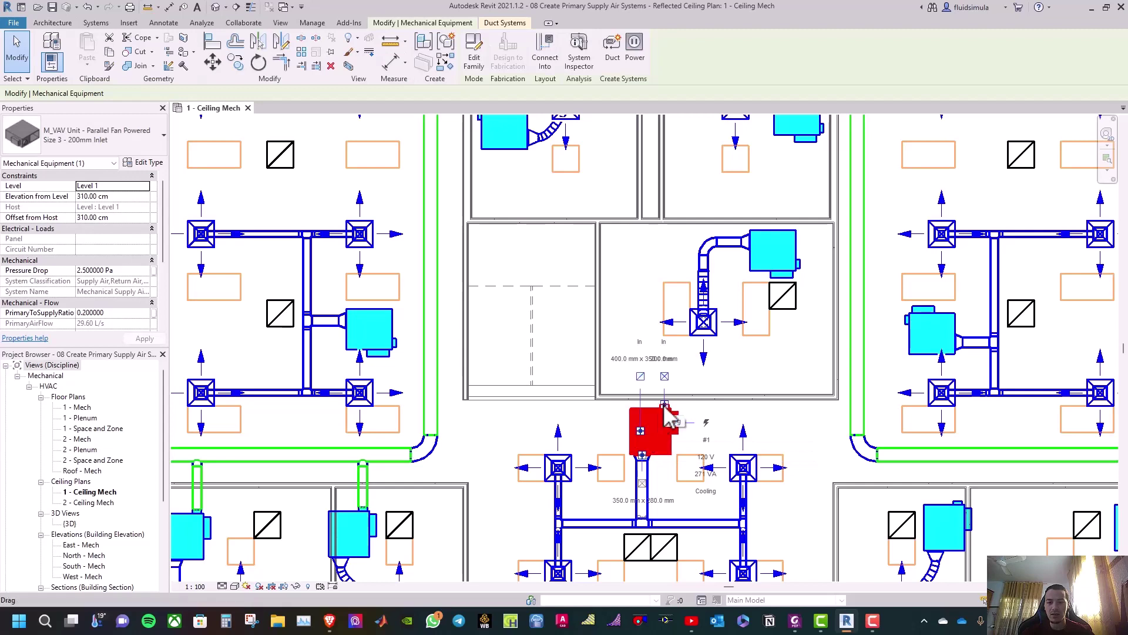
right_click(666, 406)
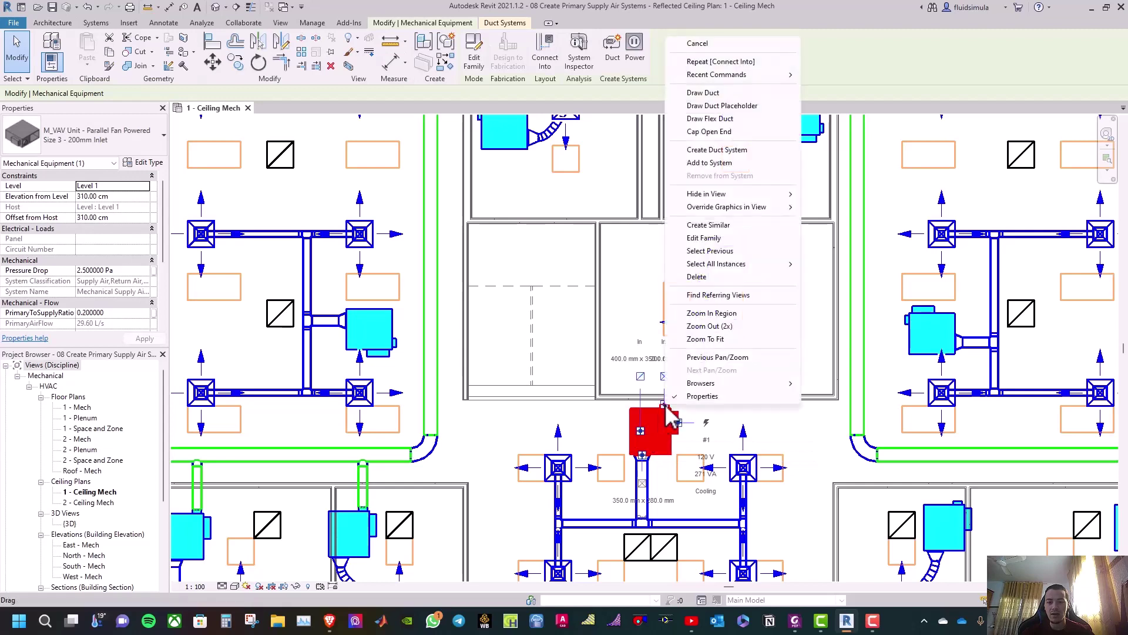
left_click(701, 94)
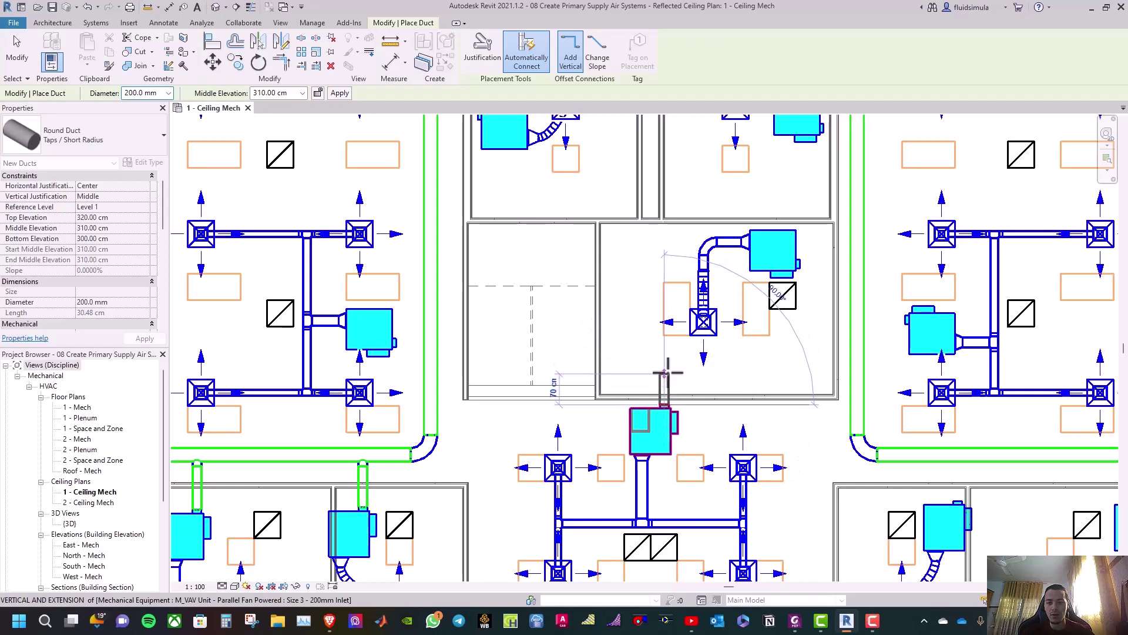
left_click(664, 372)
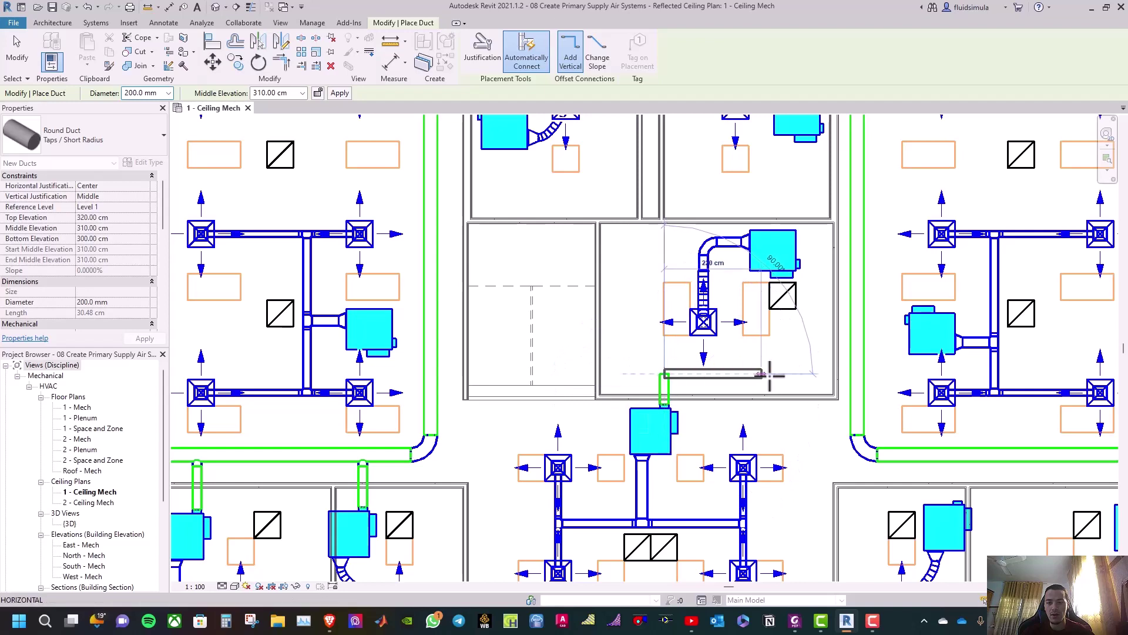
left_click(850, 374)
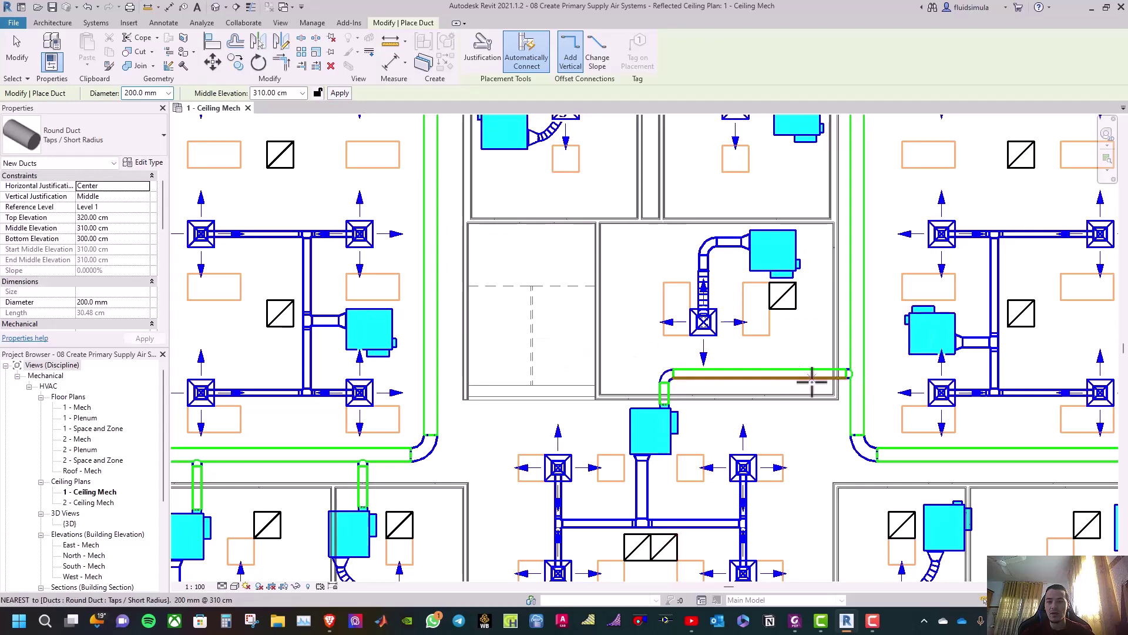
key("Escape")
key("Escape")
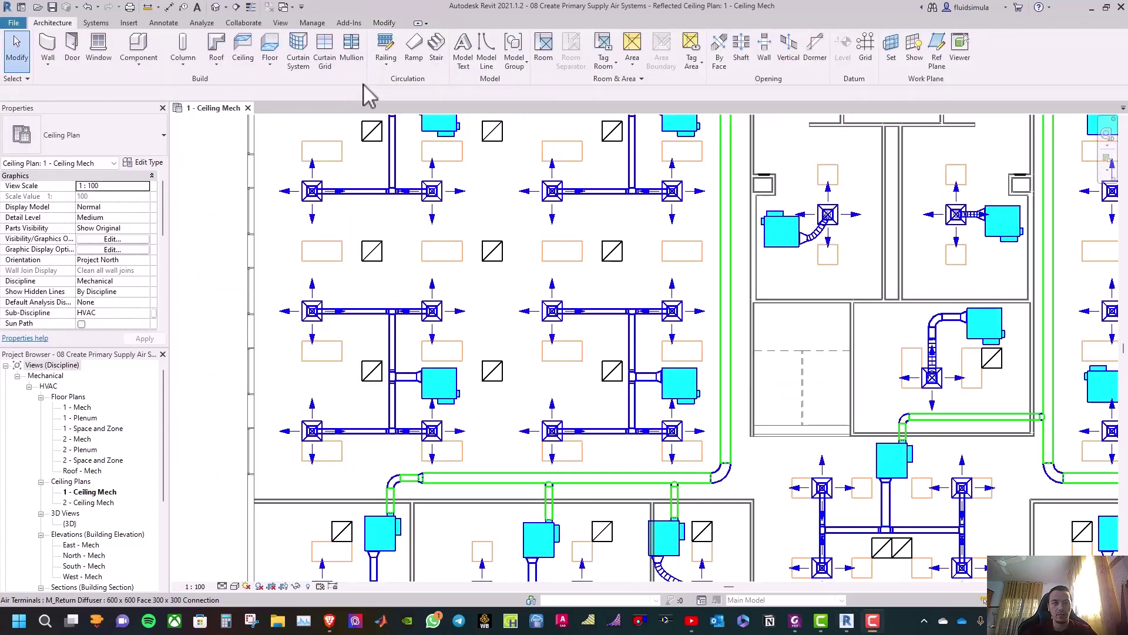
Connect the VAV unit's Connector 0 into the adjacent vertical green main
left_click(697, 395)
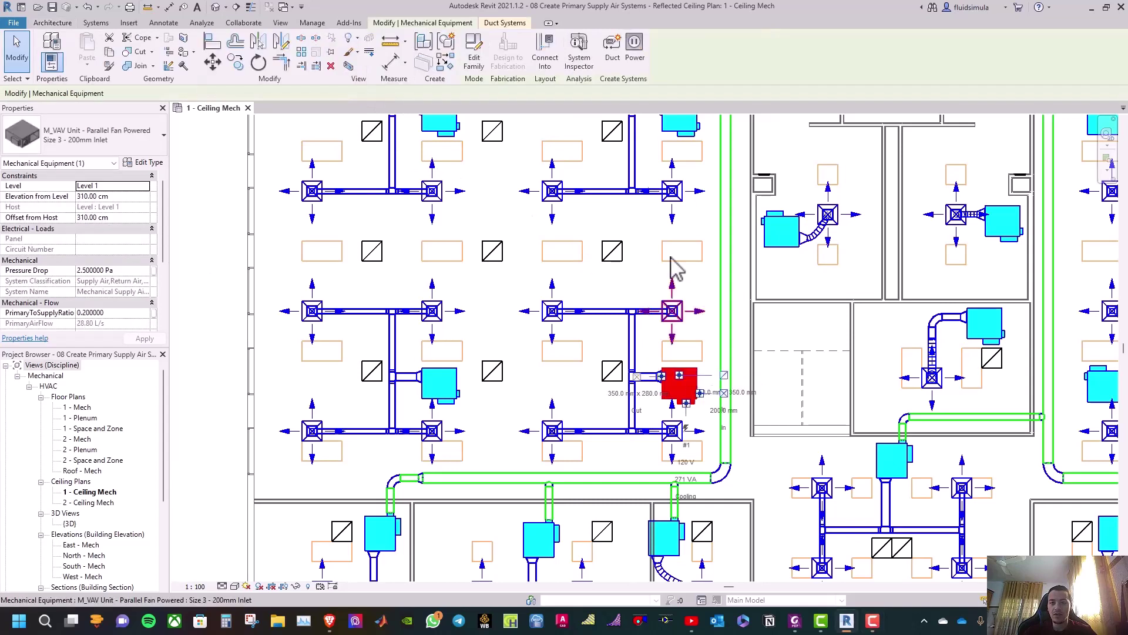
left_click(545, 53)
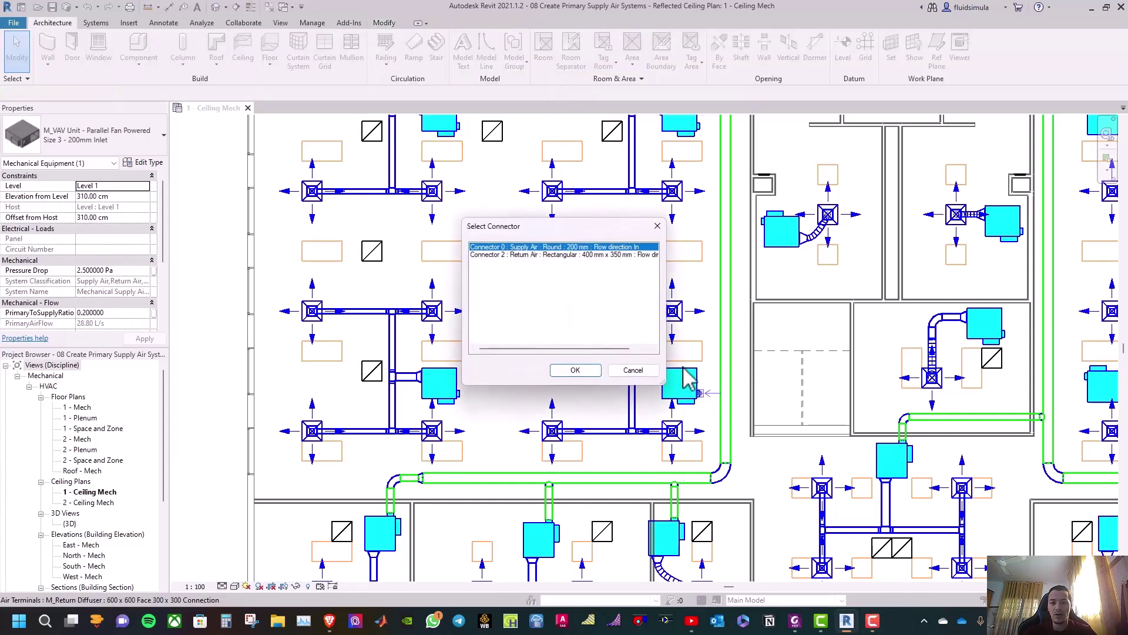
left_click(575, 371)
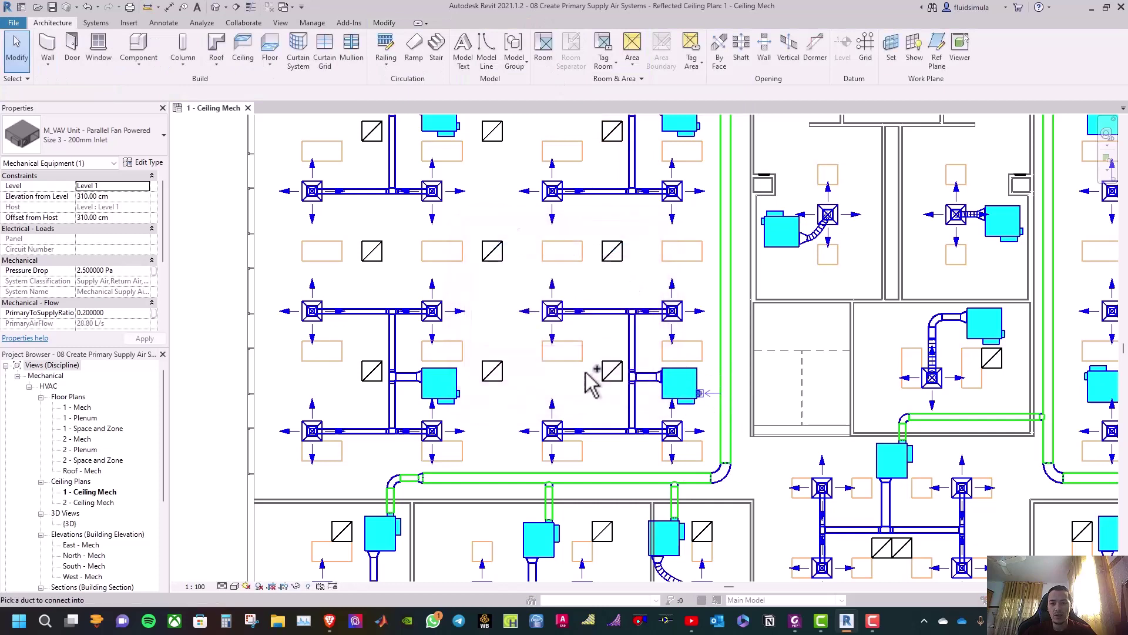
left_click(728, 359)
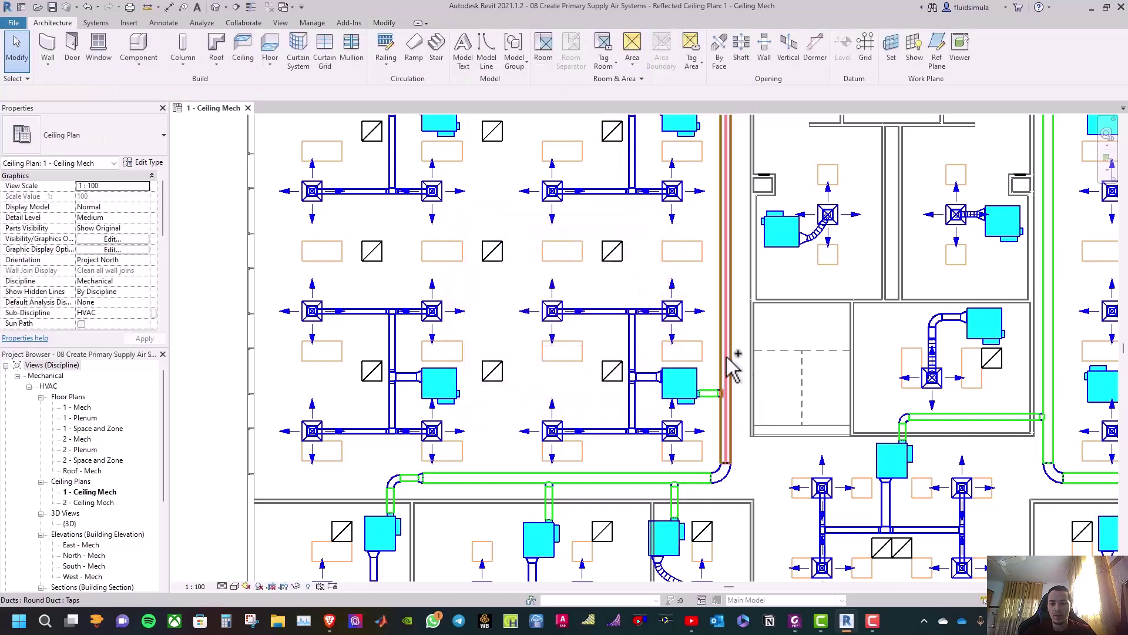
left_click(442, 390)
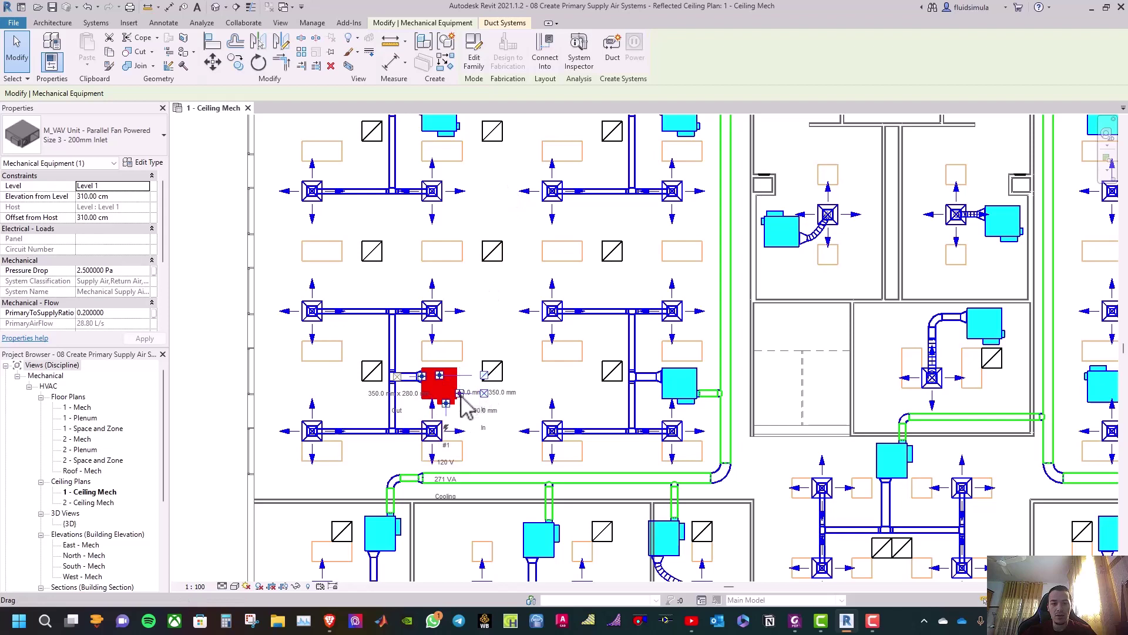
Draw a round duct from the left-cluster VAV unit, running right then down into the lower horizontal main
right_click(461, 396)
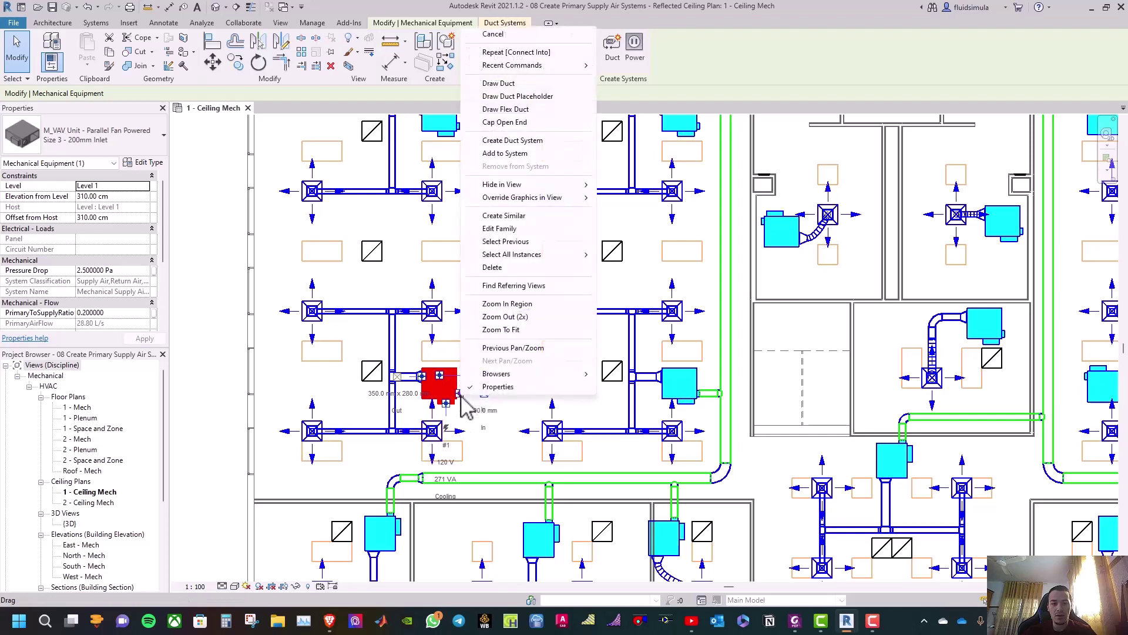
left_click(505, 83)
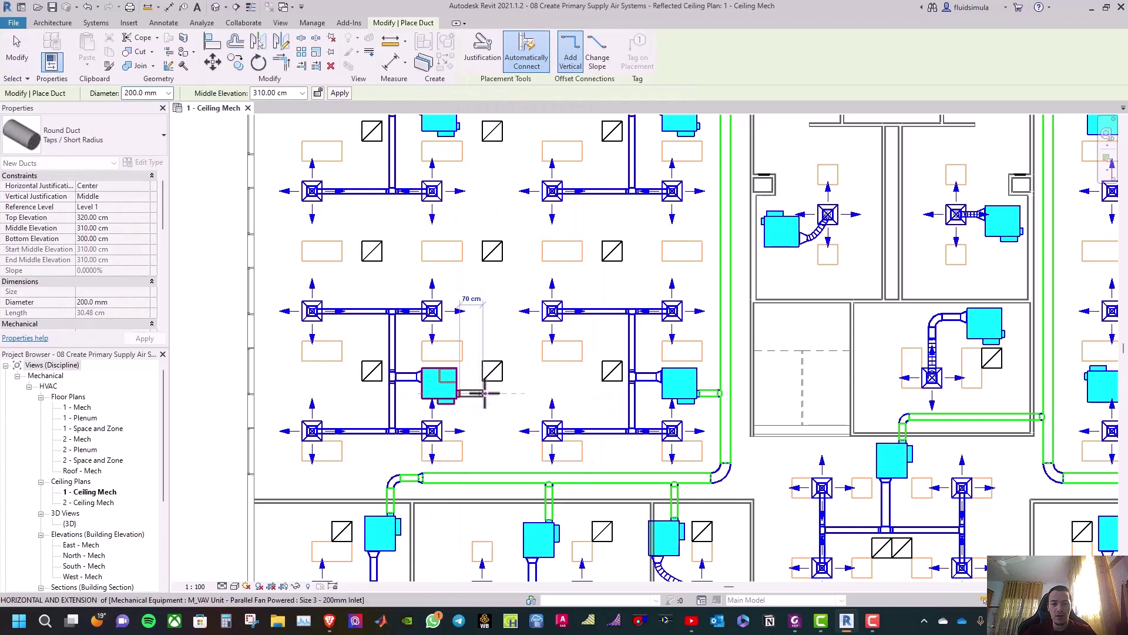
left_click(485, 394)
left_click(486, 470)
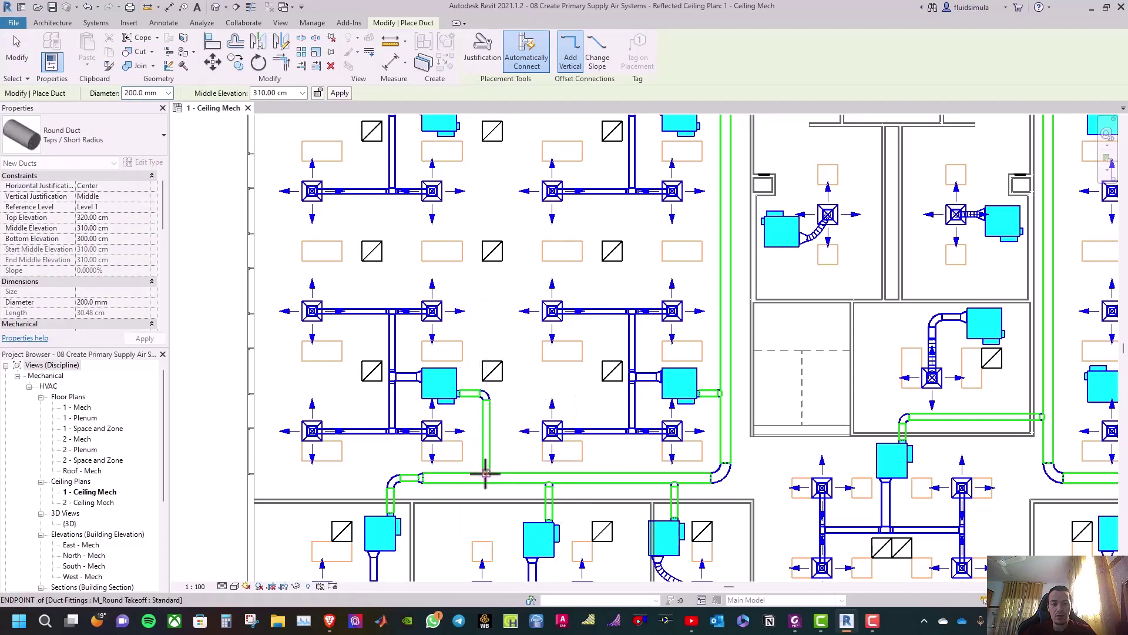
key("Escape")
key("Escape")
scroll(587, 365, "down", 1)
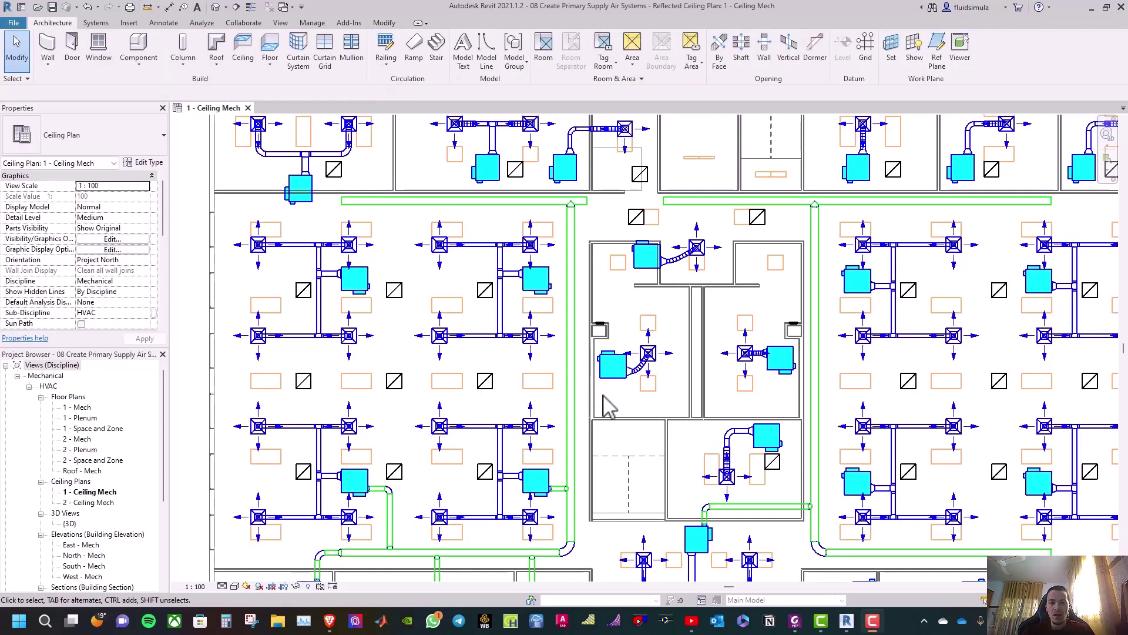
scroll(608, 405, "up", 1)
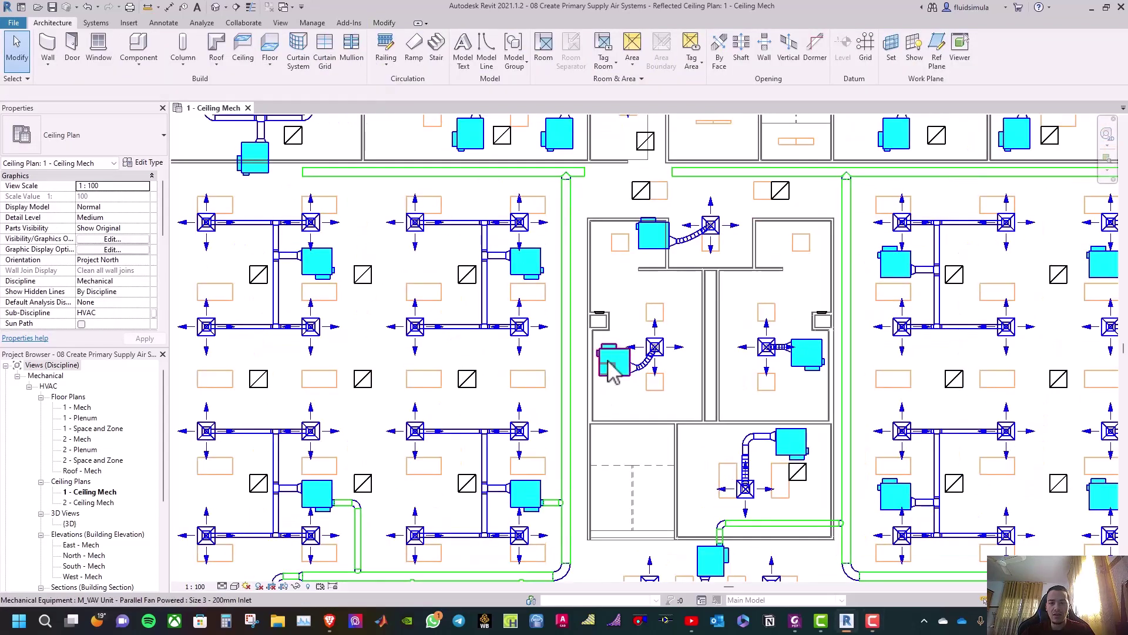
Connect the central-room, upper-left-cluster and top-central VAV units into the vertical green main by their supply connectors
left_click(611, 371)
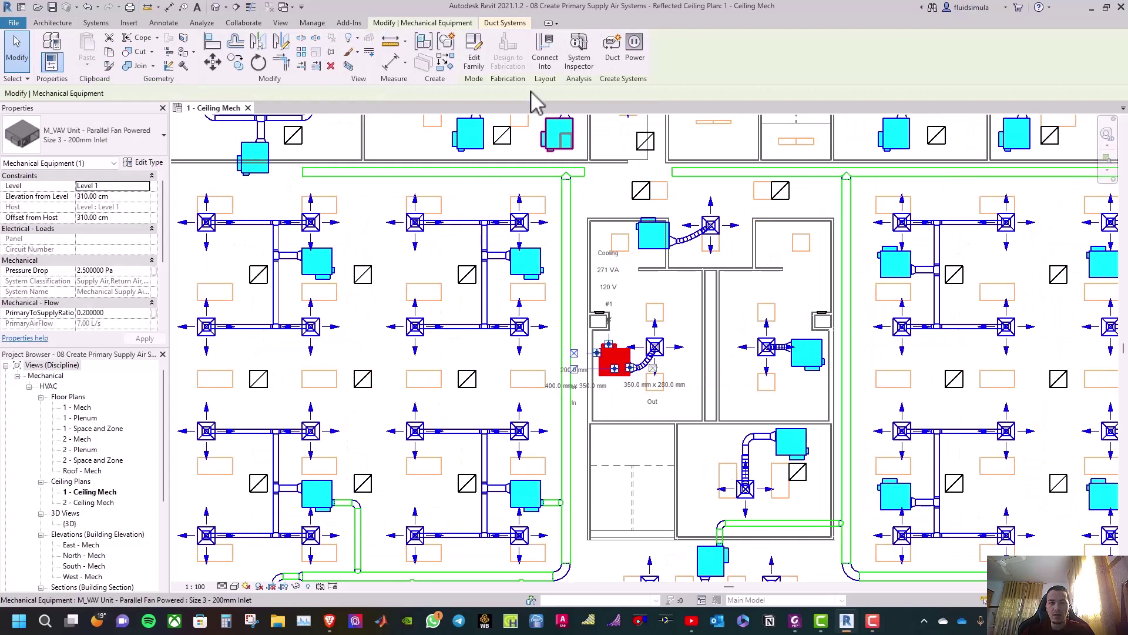
left_click(545, 59)
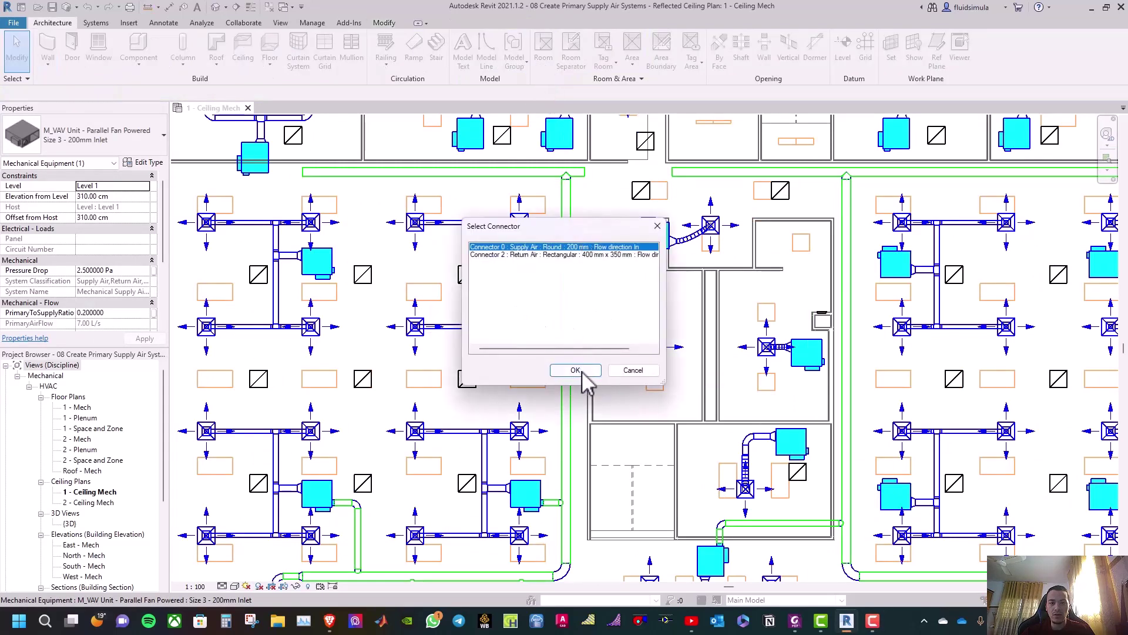
left_click(576, 370)
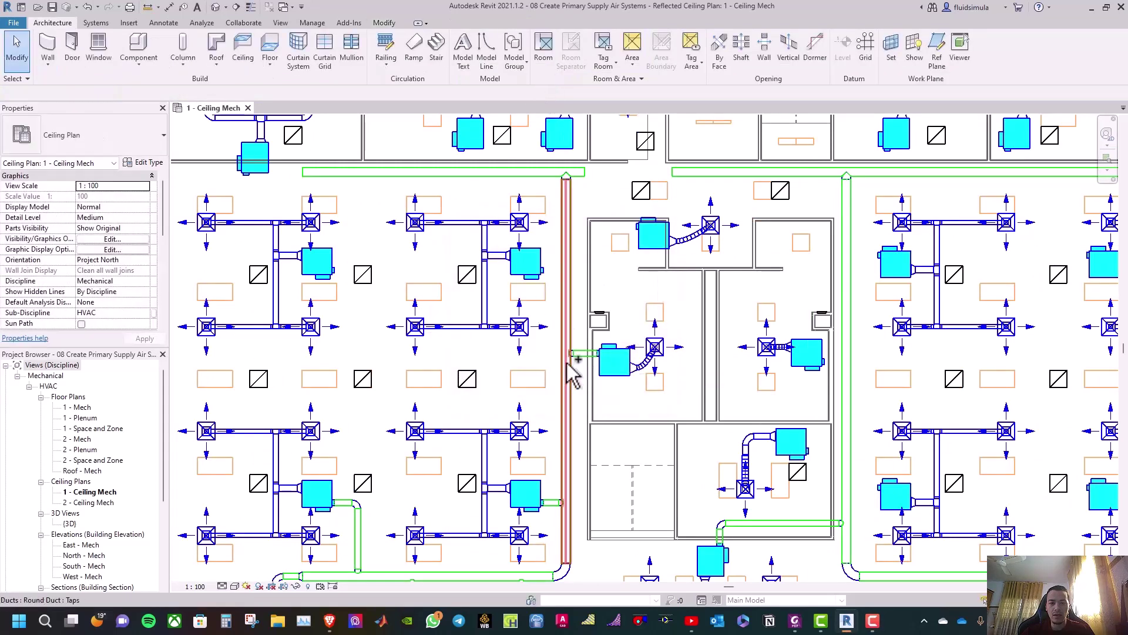
left_click(533, 275)
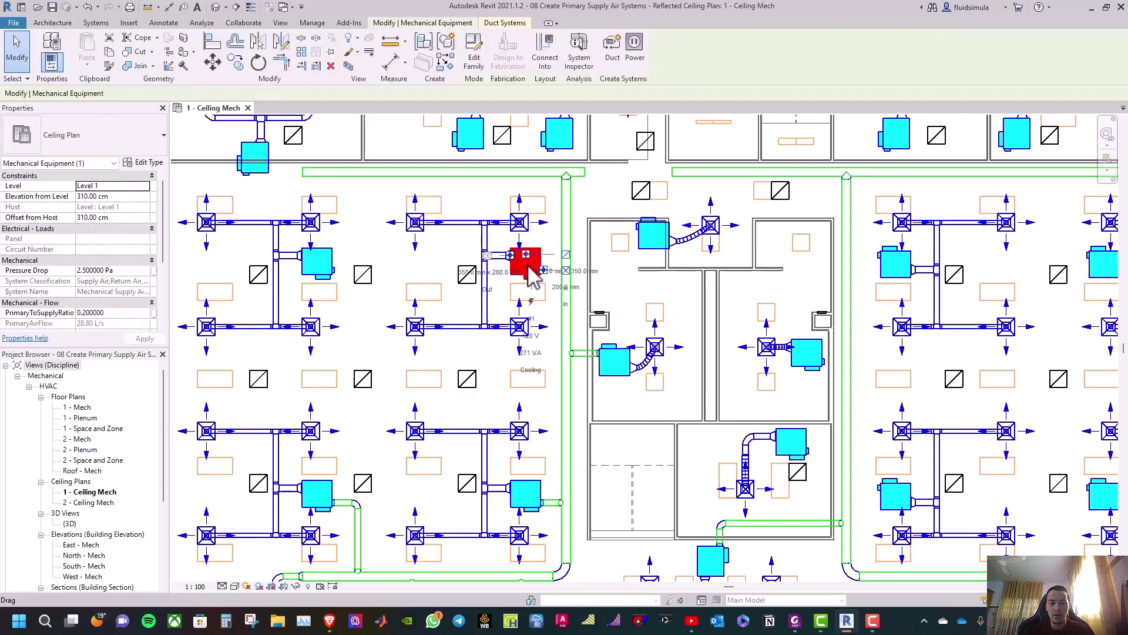
left_click(545, 52)
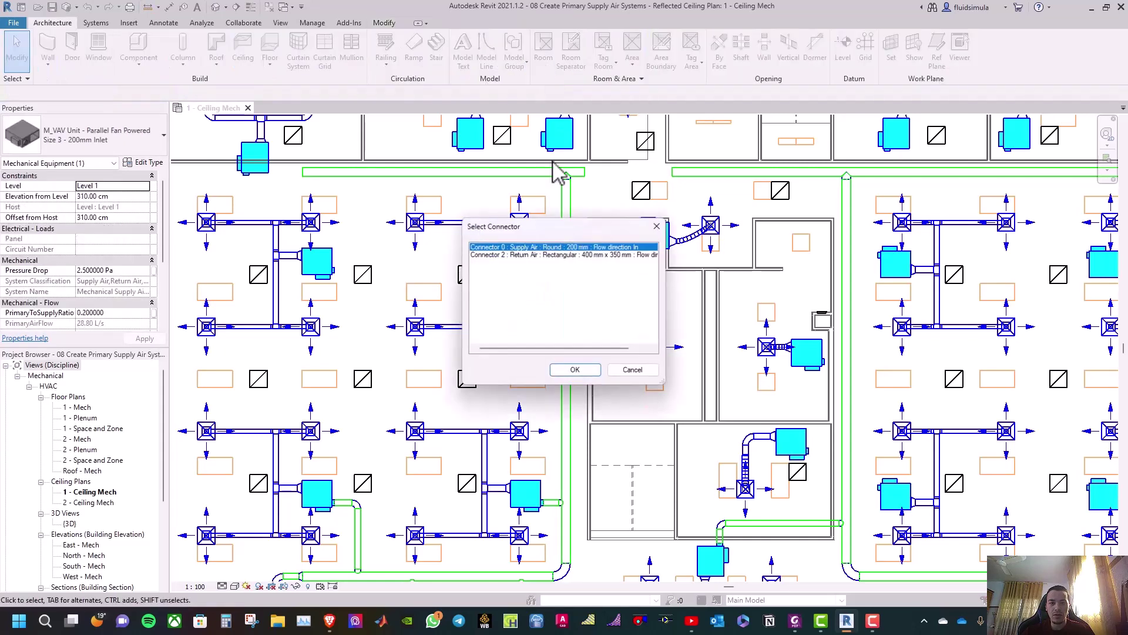
left_click(574, 371)
left_click(567, 277)
left_click(653, 235)
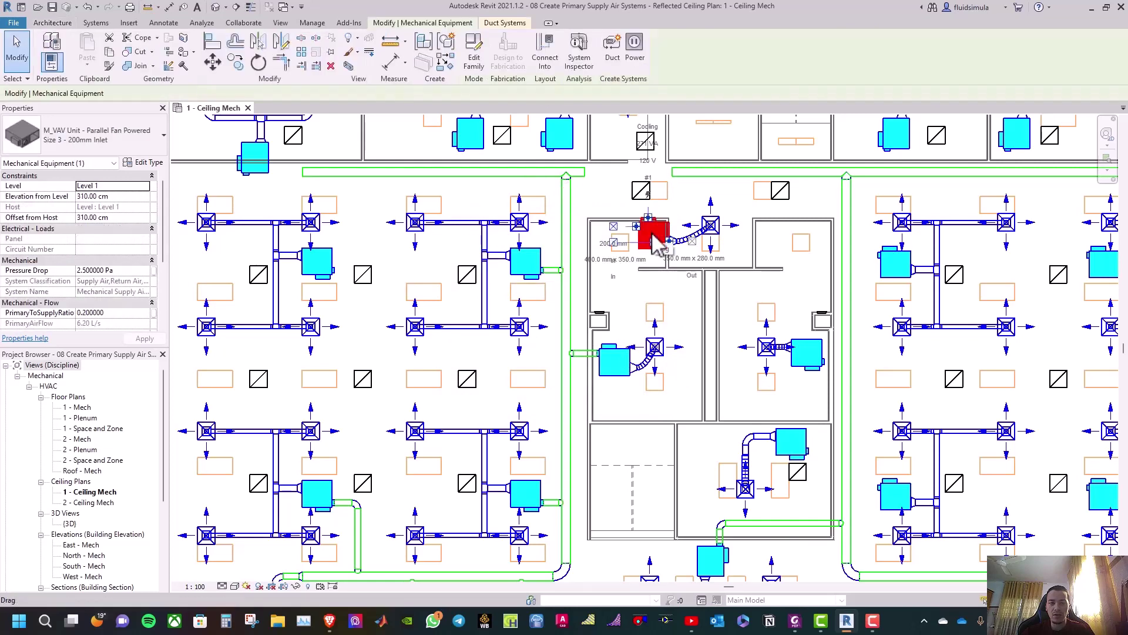
left_click(545, 47)
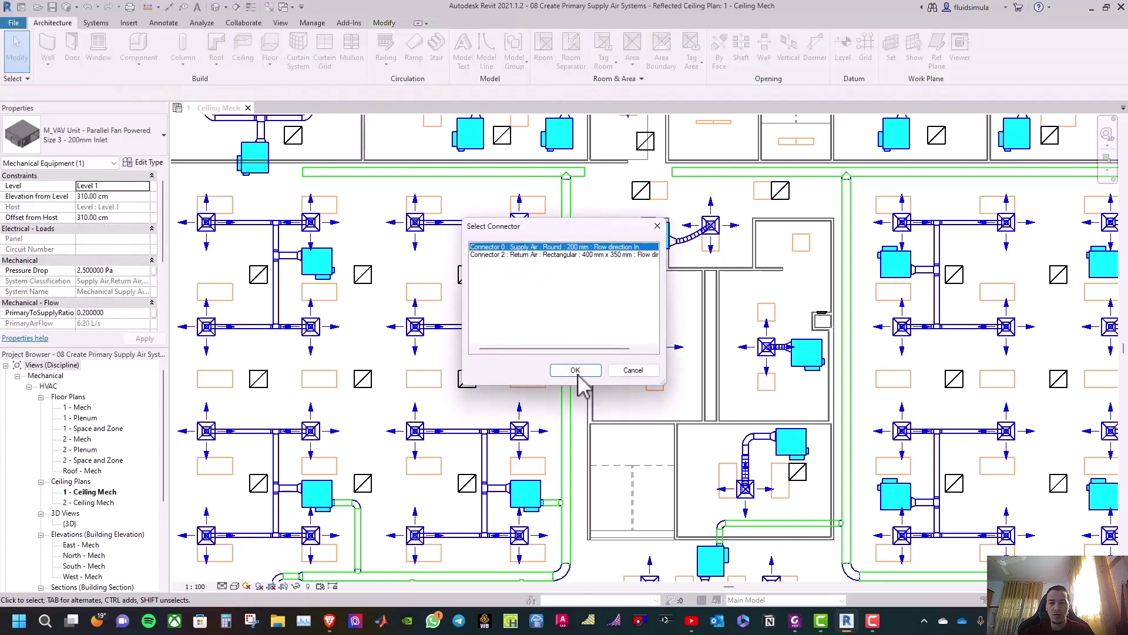
left_click(576, 370)
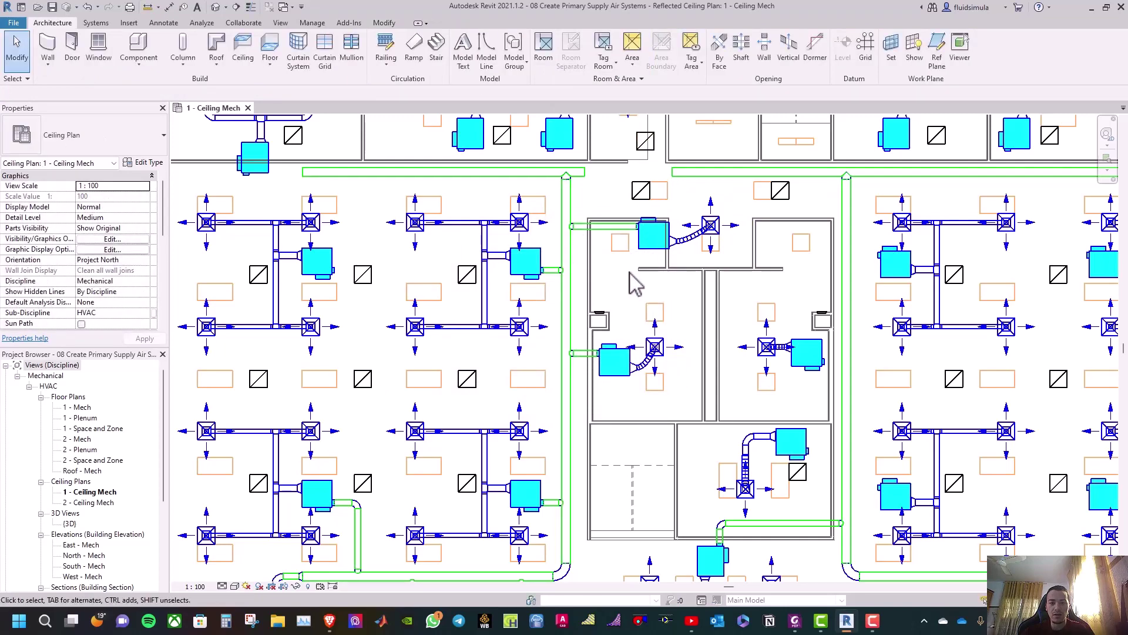
scroll(629, 287, "down", 2)
scroll(573, 185, "up", 3)
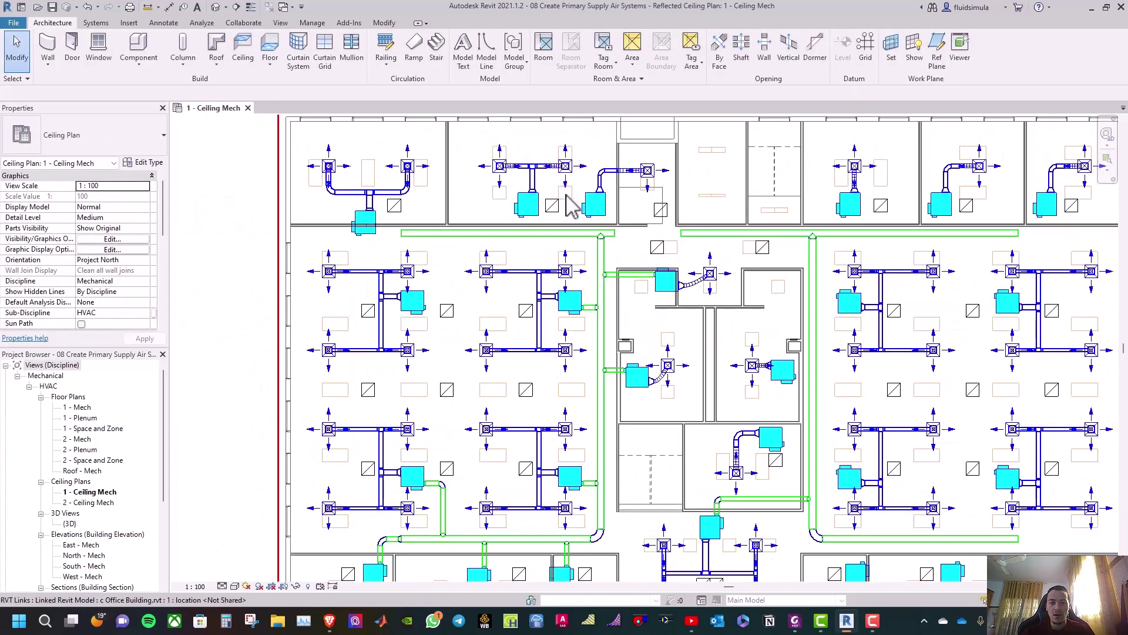
Connect both top-central-room VAV units into the upper horizontal main through their supply air connectors
left_click(611, 216)
left_click(547, 53)
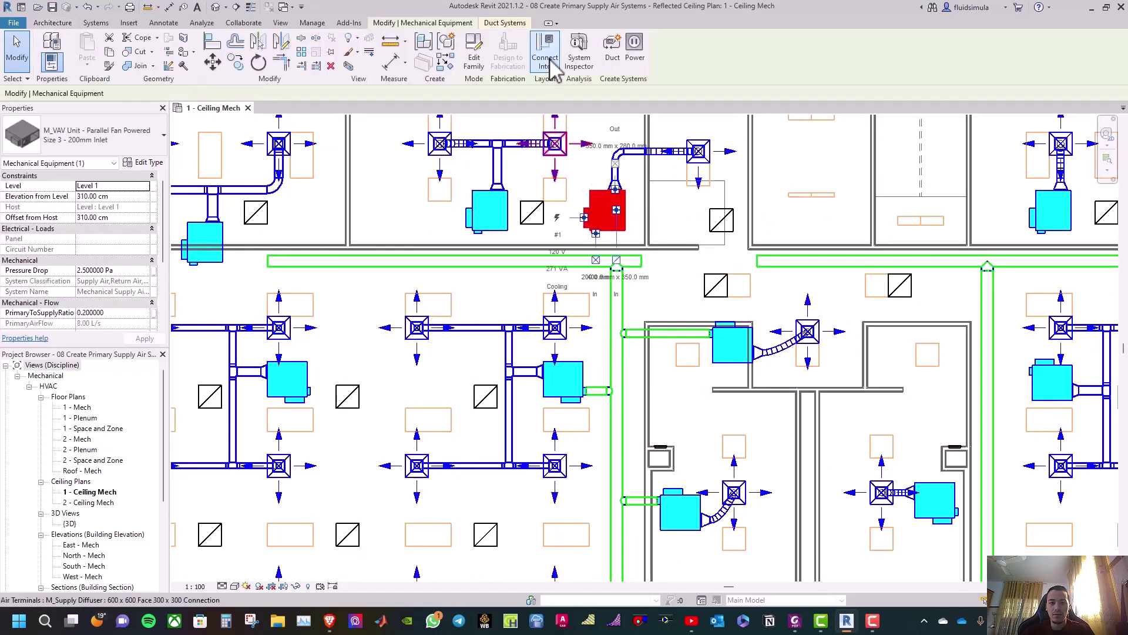
left_click(576, 371)
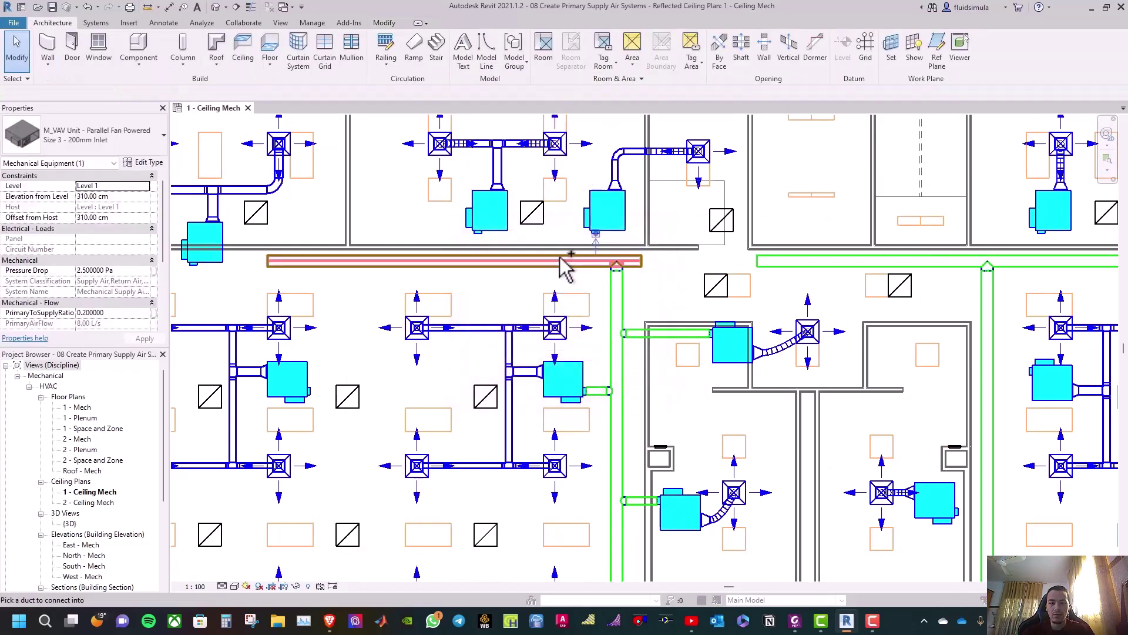
left_click(490, 224)
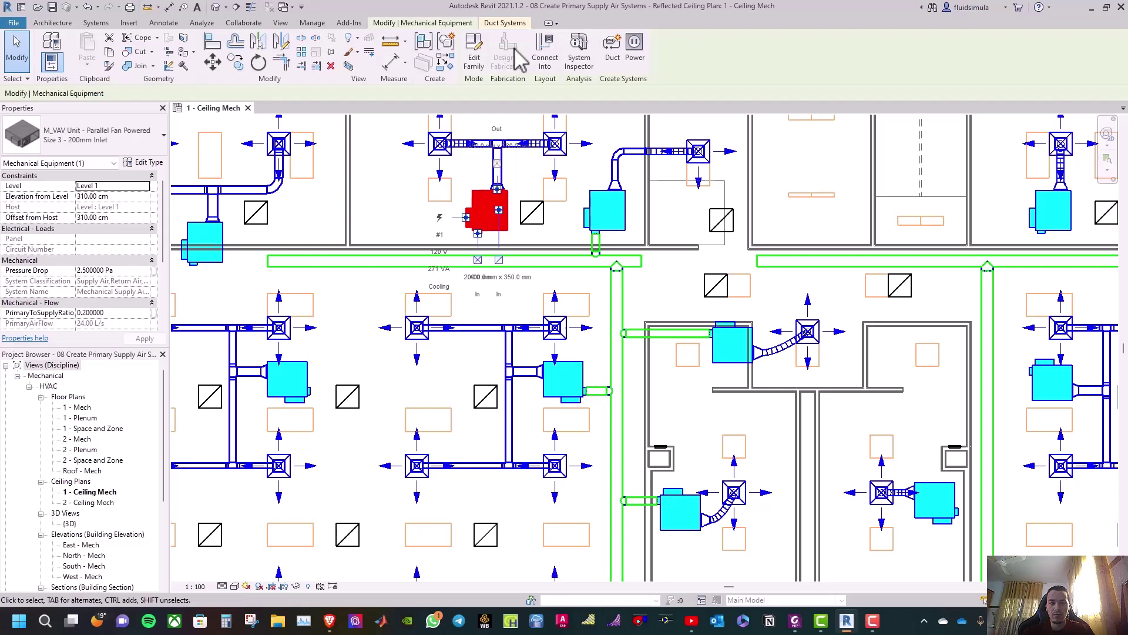
left_click(547, 53)
left_click(556, 372)
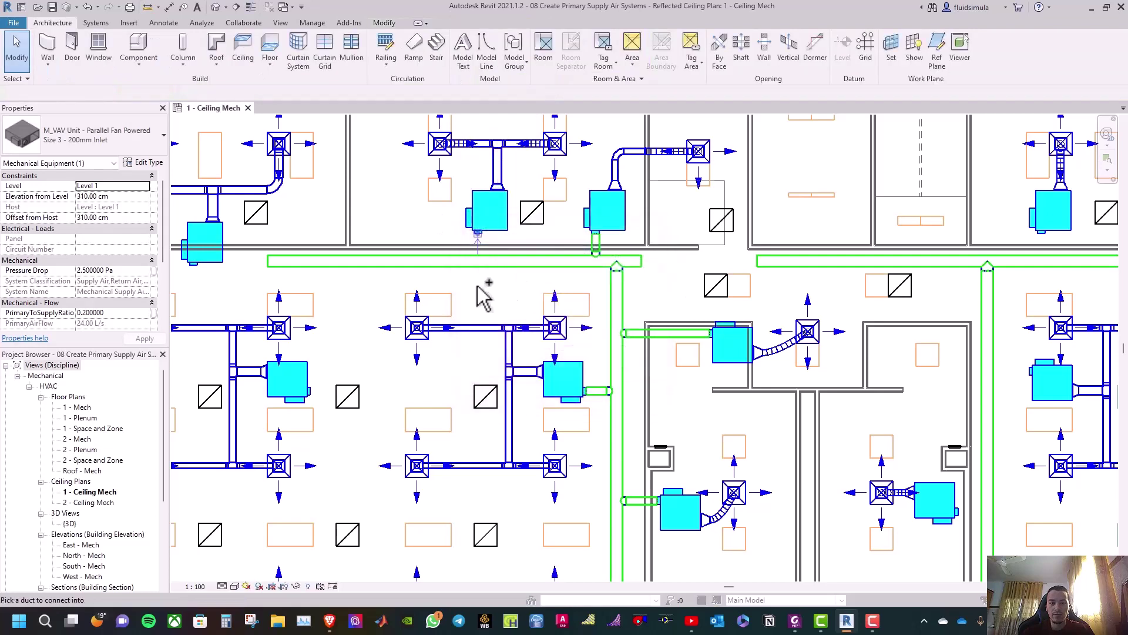
scroll(510, 288, "down", 2)
scroll(510, 287, "up", 3)
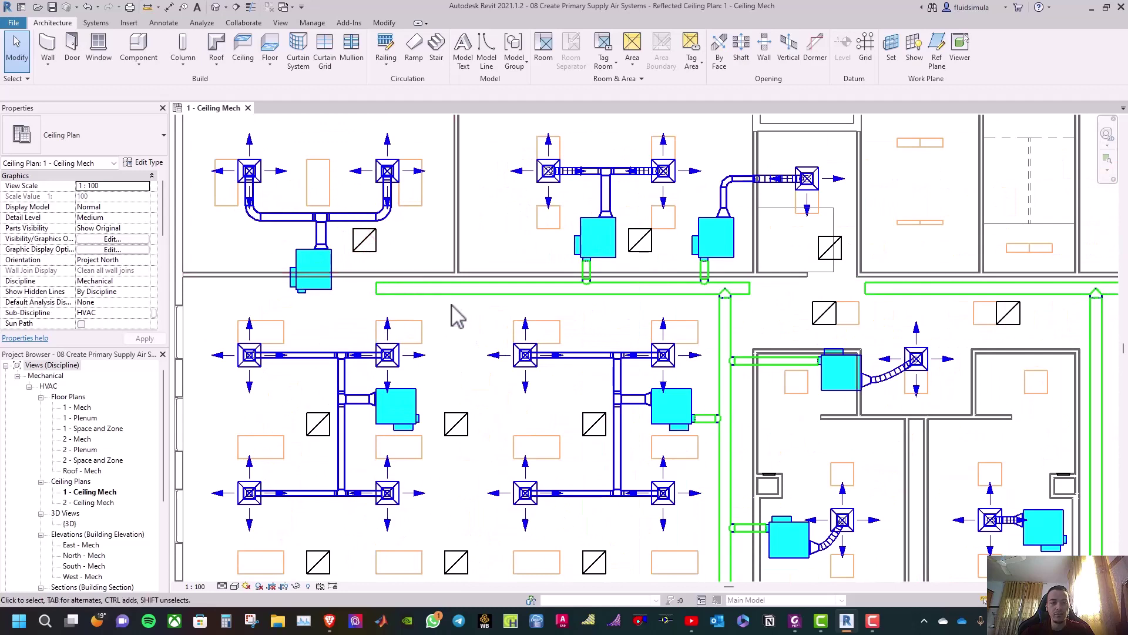
Draw a duct from the left-room VAV's supply connector, a short stub east, then up into the main
left_click(409, 418)
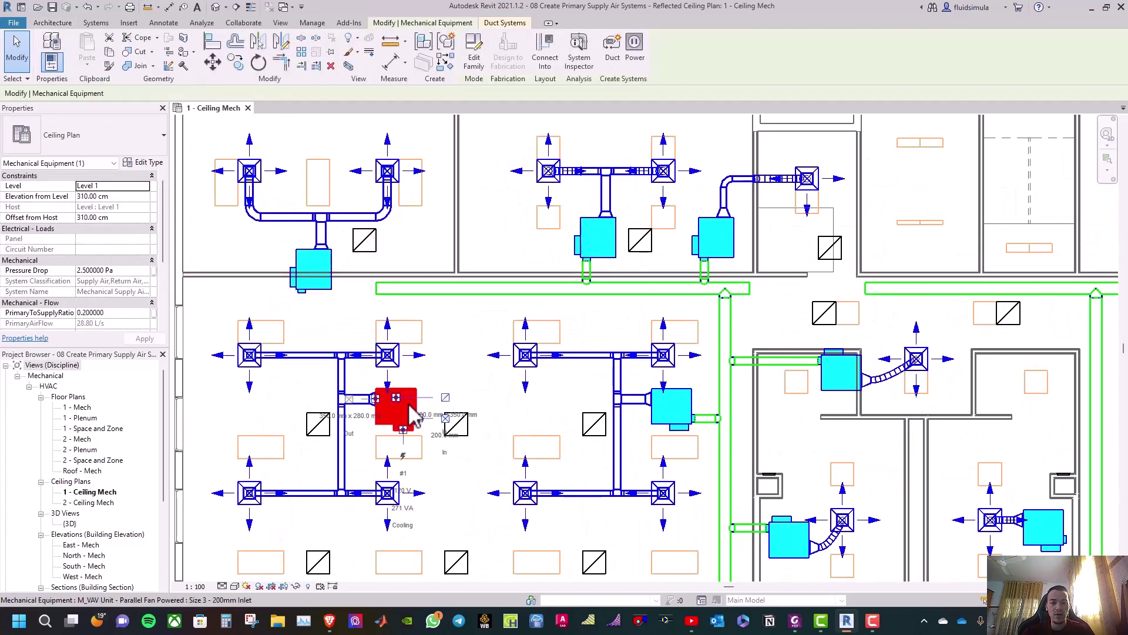
right_click(424, 432)
key("Escape")
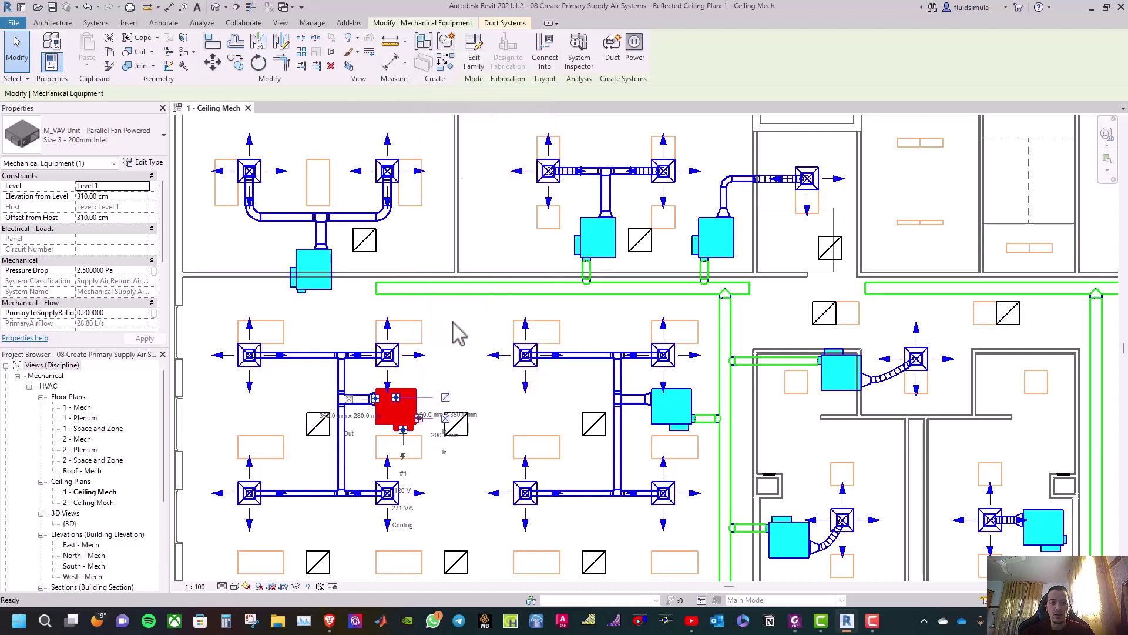
left_click(419, 419)
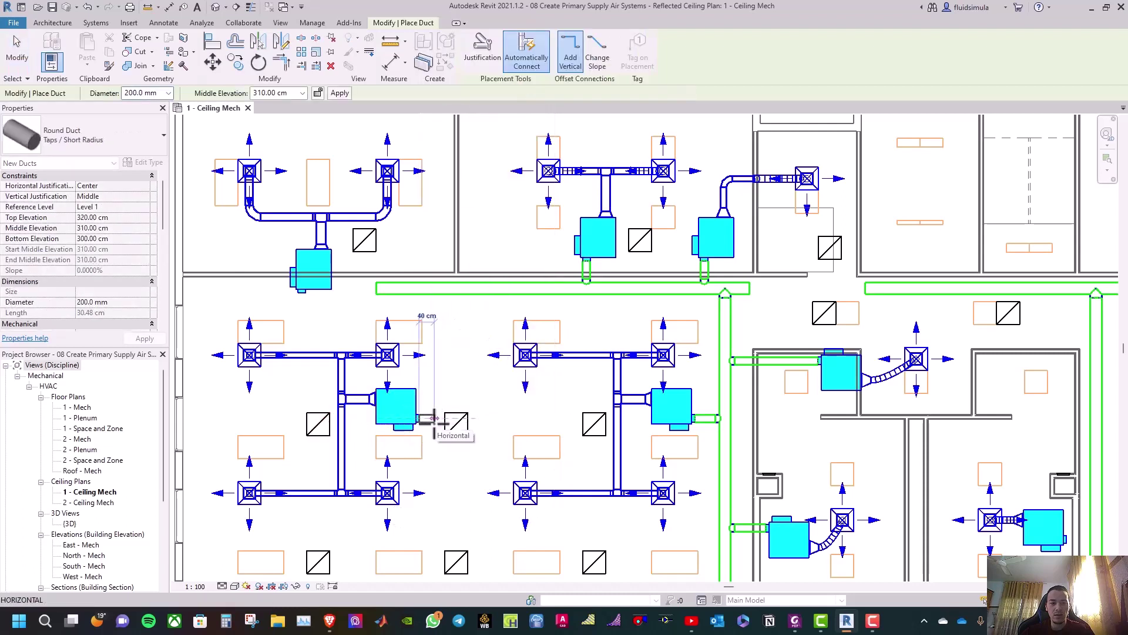
left_click(433, 418)
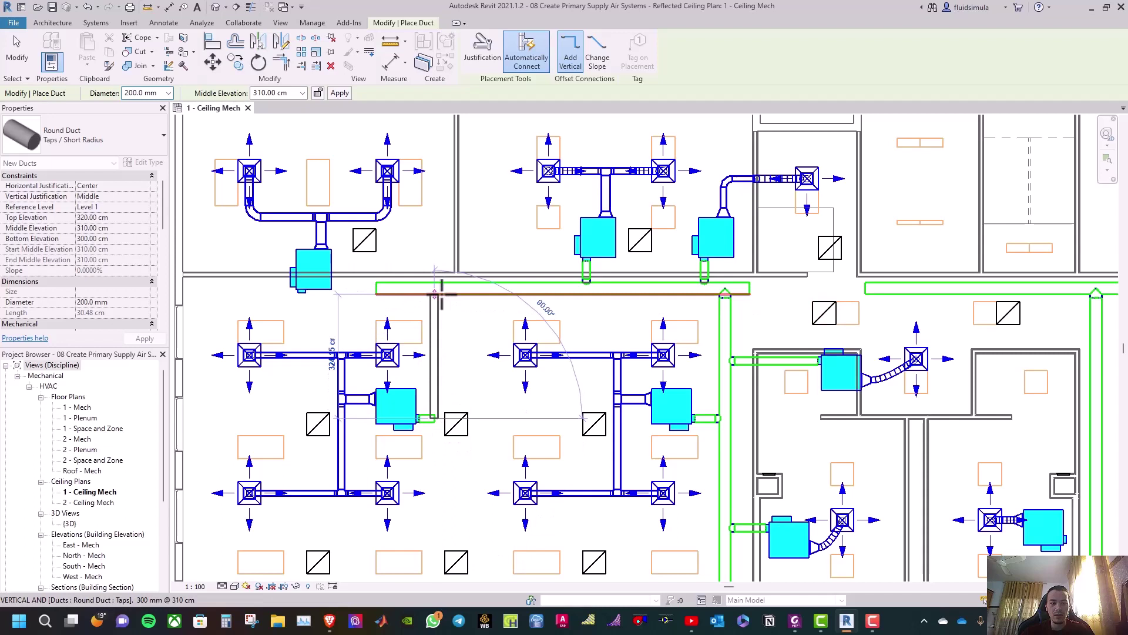
left_click(439, 291)
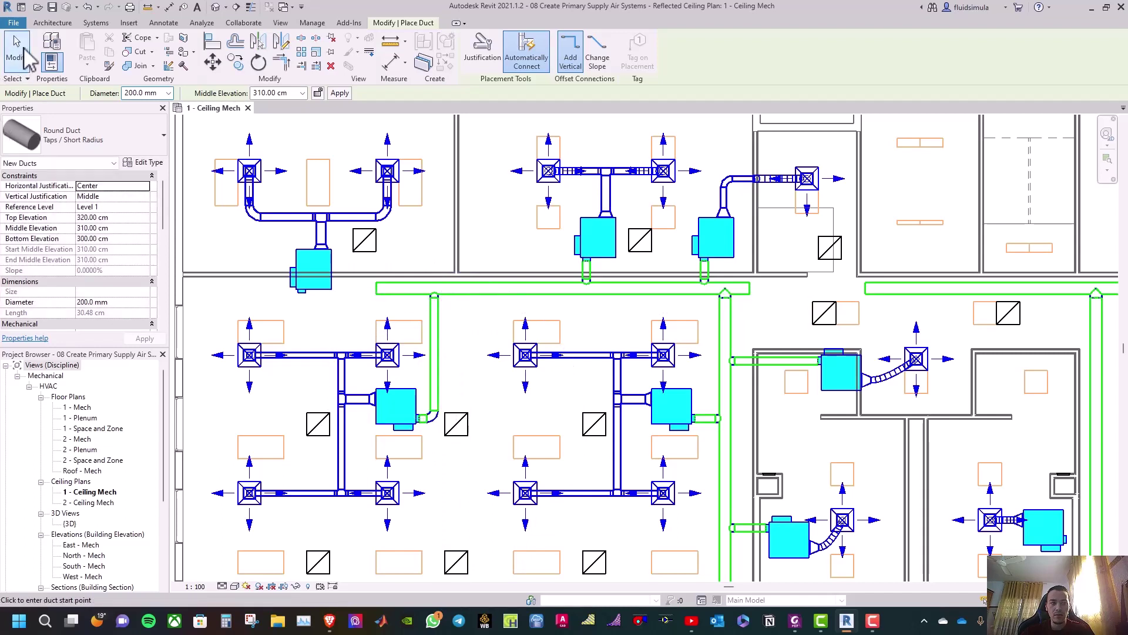
left_click(17, 59)
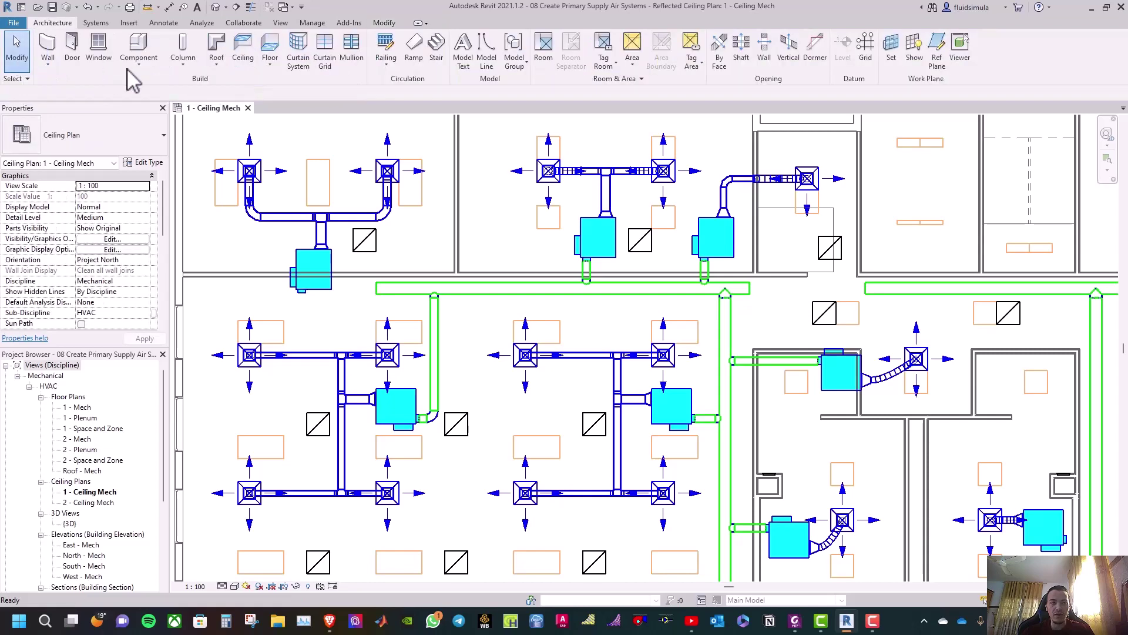
Connect the upper-left VAV unit's supply connector into the horizontal green main, then zoom to fit with ZF
left_click(315, 273)
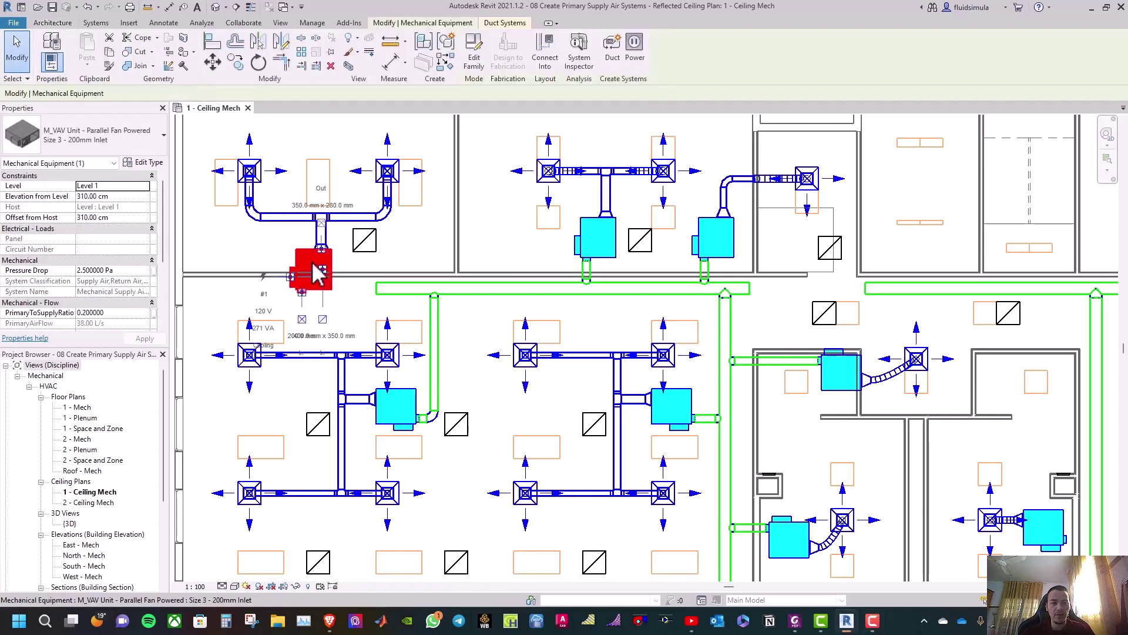
left_click(547, 52)
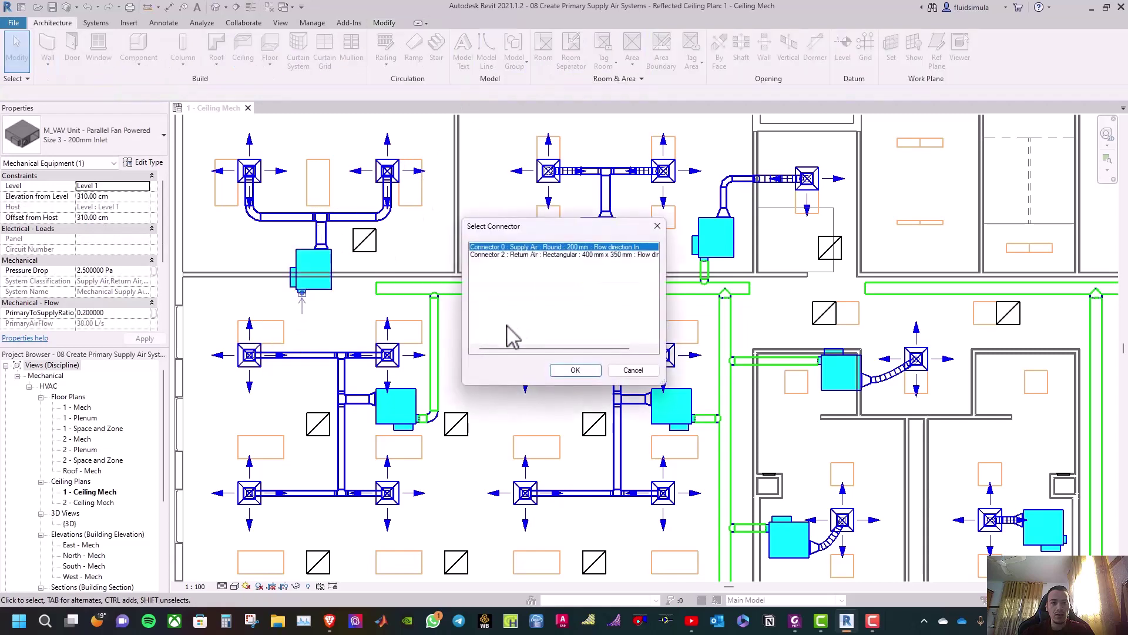
left_click(568, 369)
left_click(393, 289)
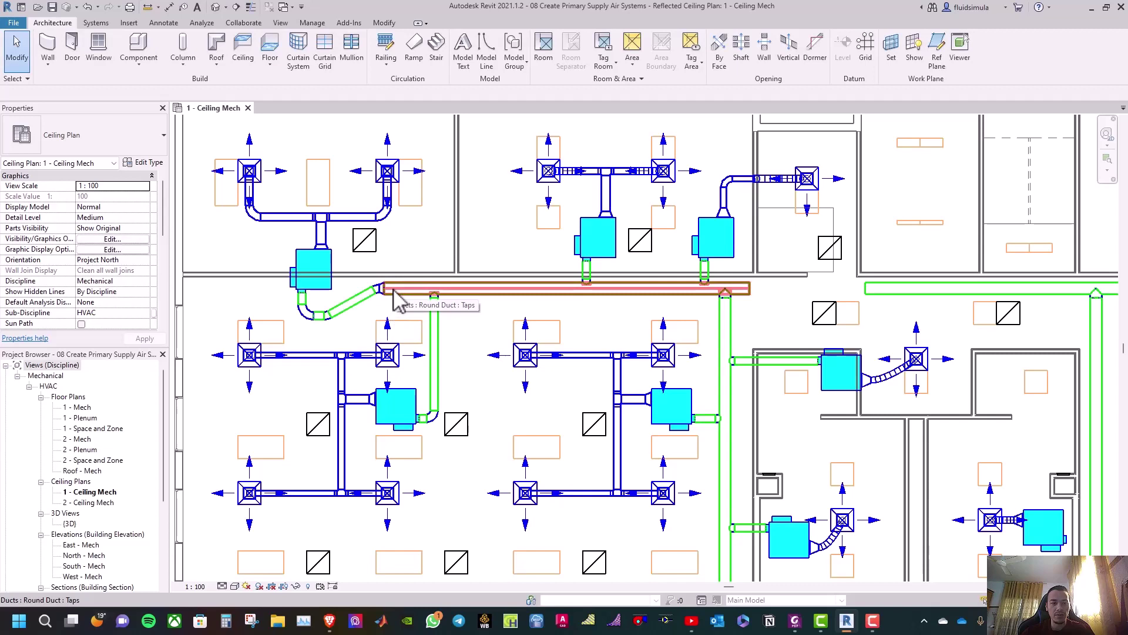
key("z")
key("f")
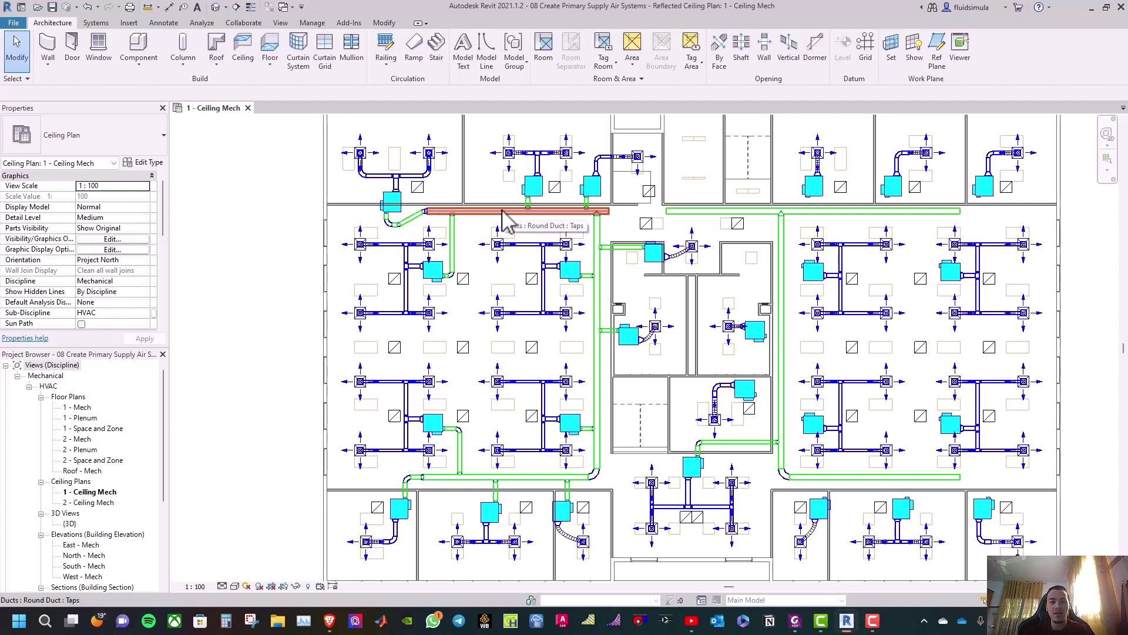
key("Tab")
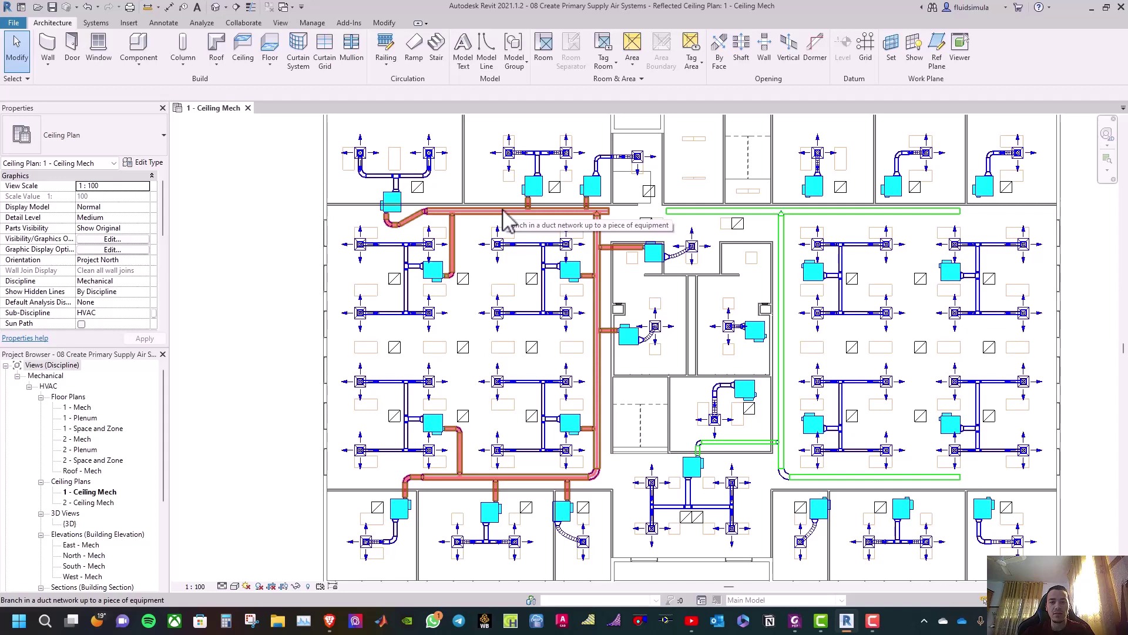
Change the elbow beside the left VAV and the main's lower-corner elbow to M_Round Elbow 2 D
scroll(401, 258, "up", 3)
scroll(428, 448, "down", 2)
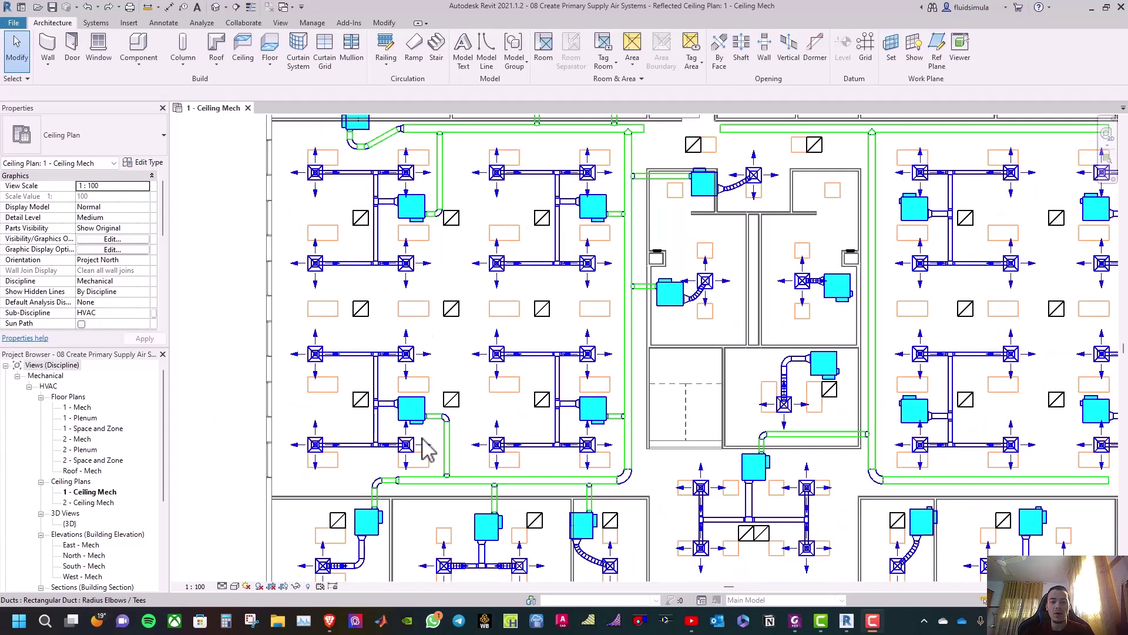
scroll(459, 453, "up", 4)
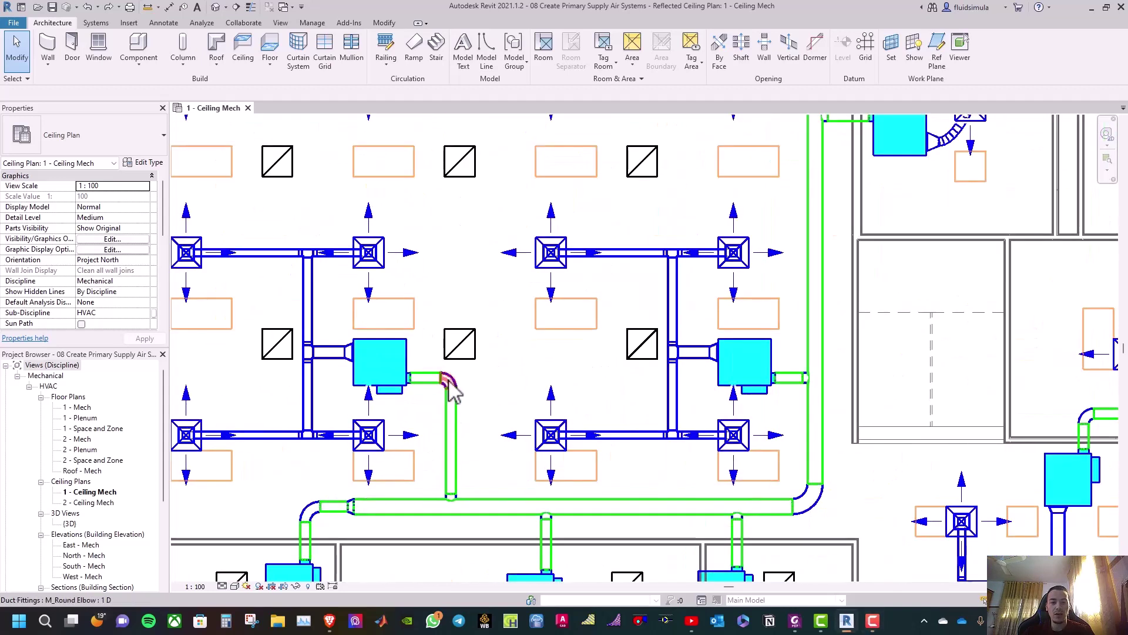
left_click(448, 380)
left_click(123, 147)
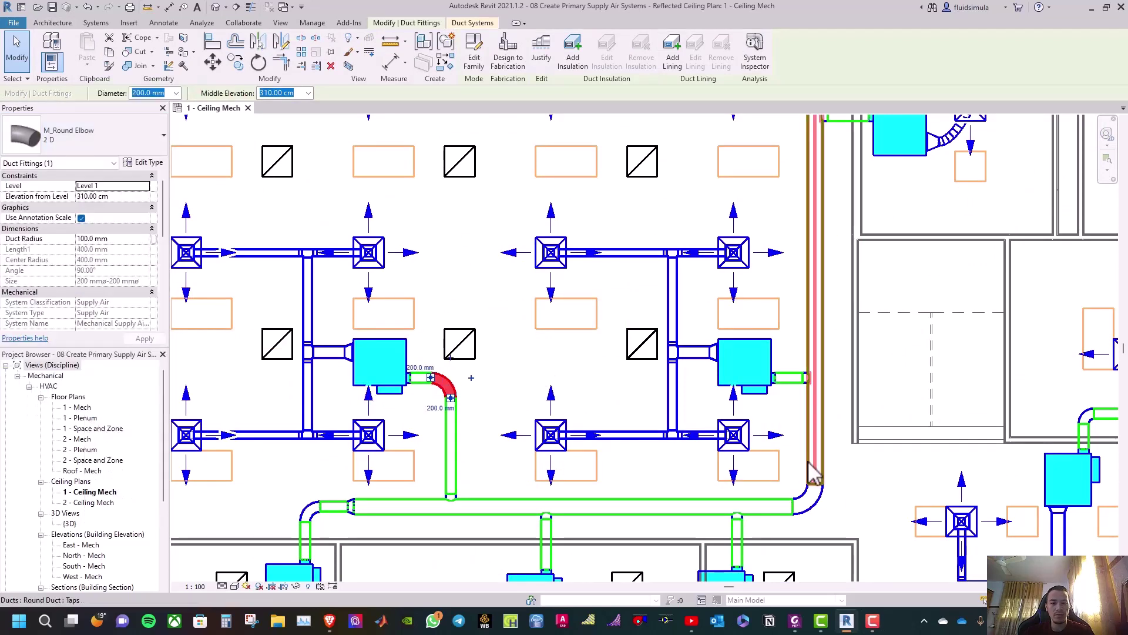
left_click(809, 506)
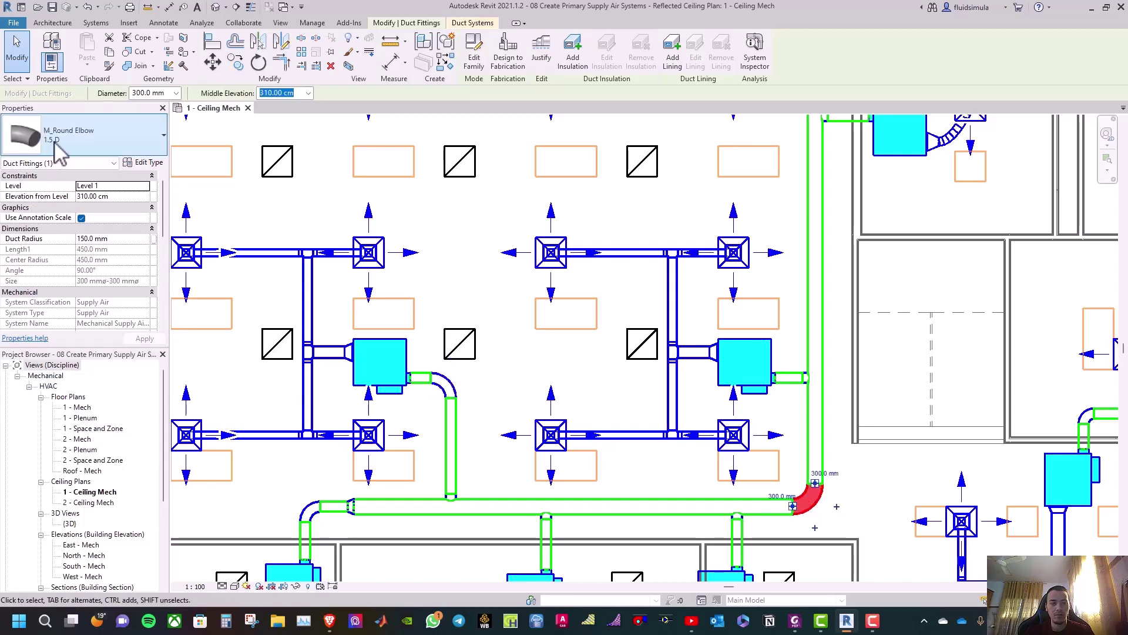
left_click(69, 157)
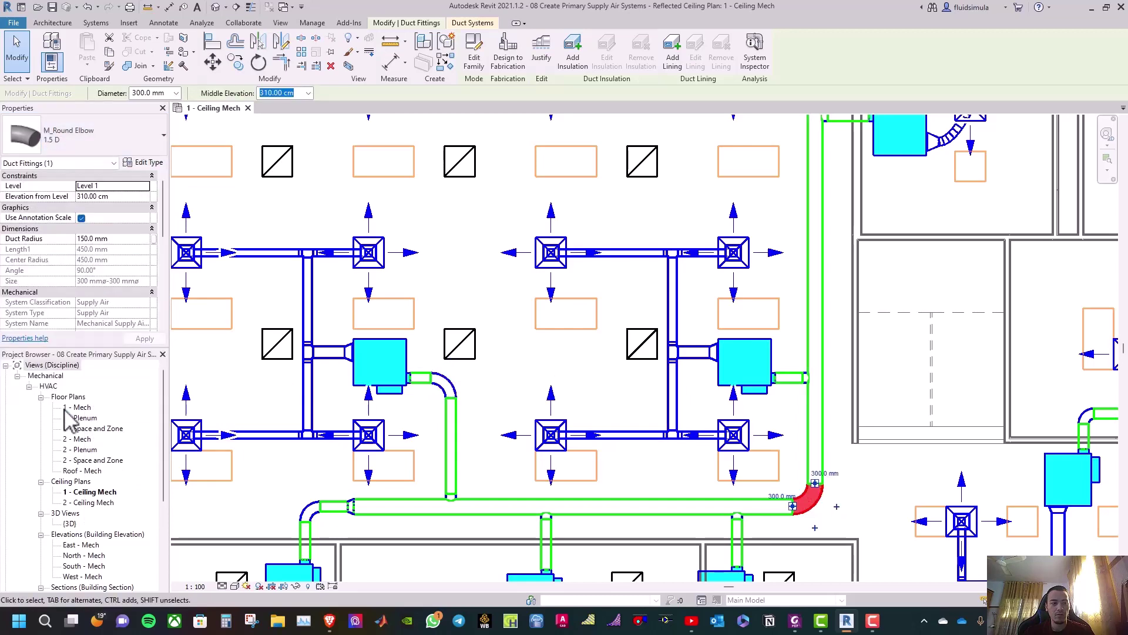
Switch the small elbow beside the other VAV unit to M_Round Elbow 2 D too
scroll(520, 492, "down", 2)
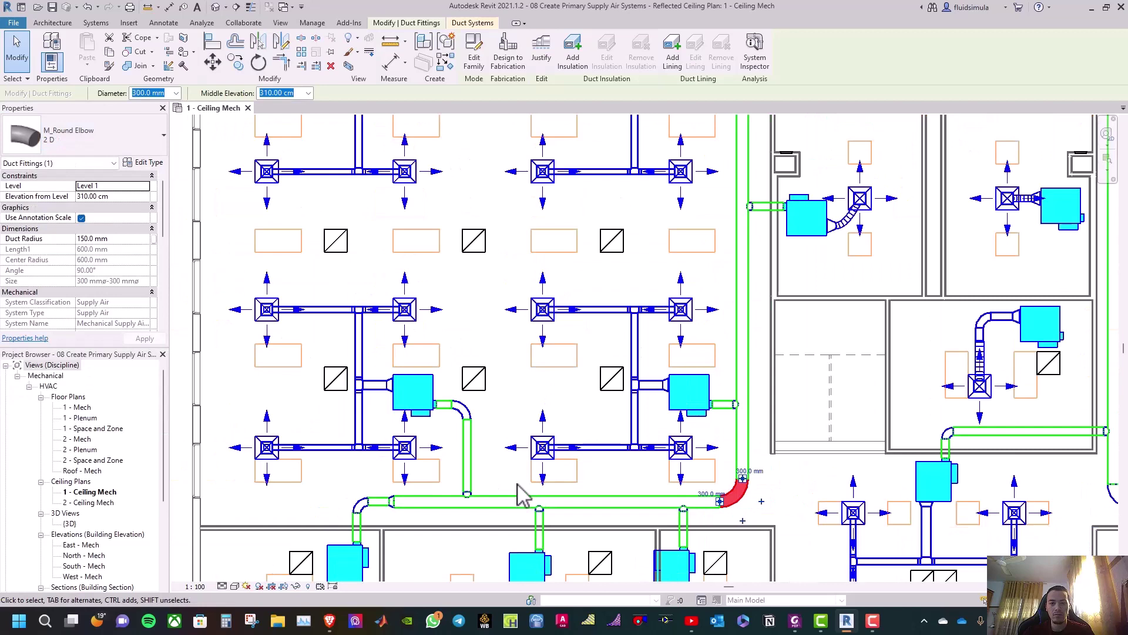
scroll(517, 488, "down", 2)
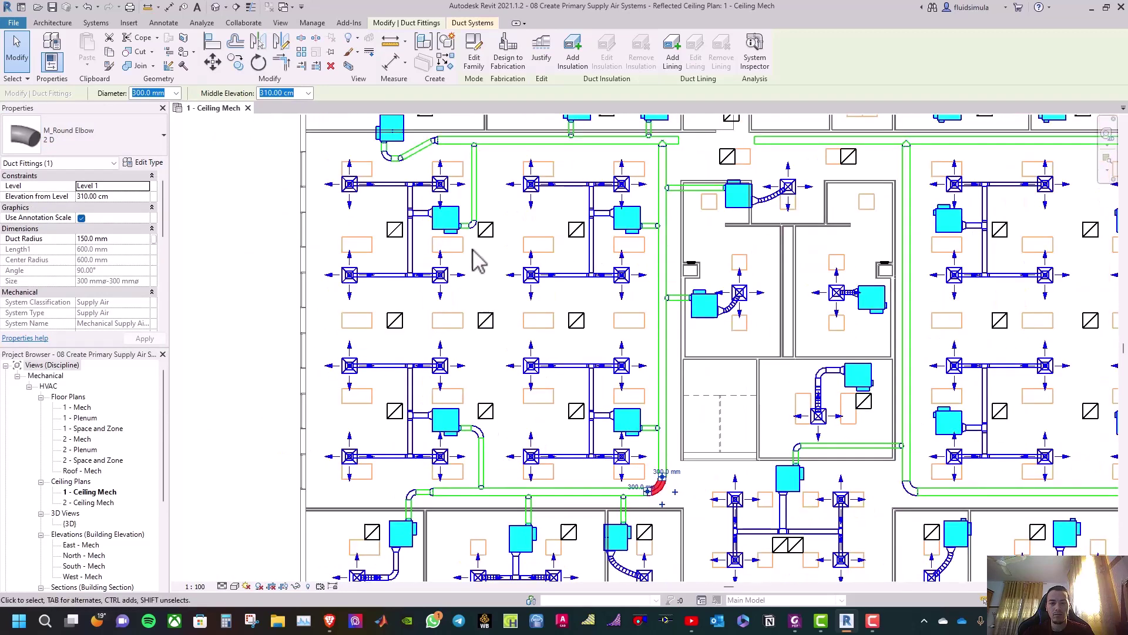
scroll(493, 188, "up", 4)
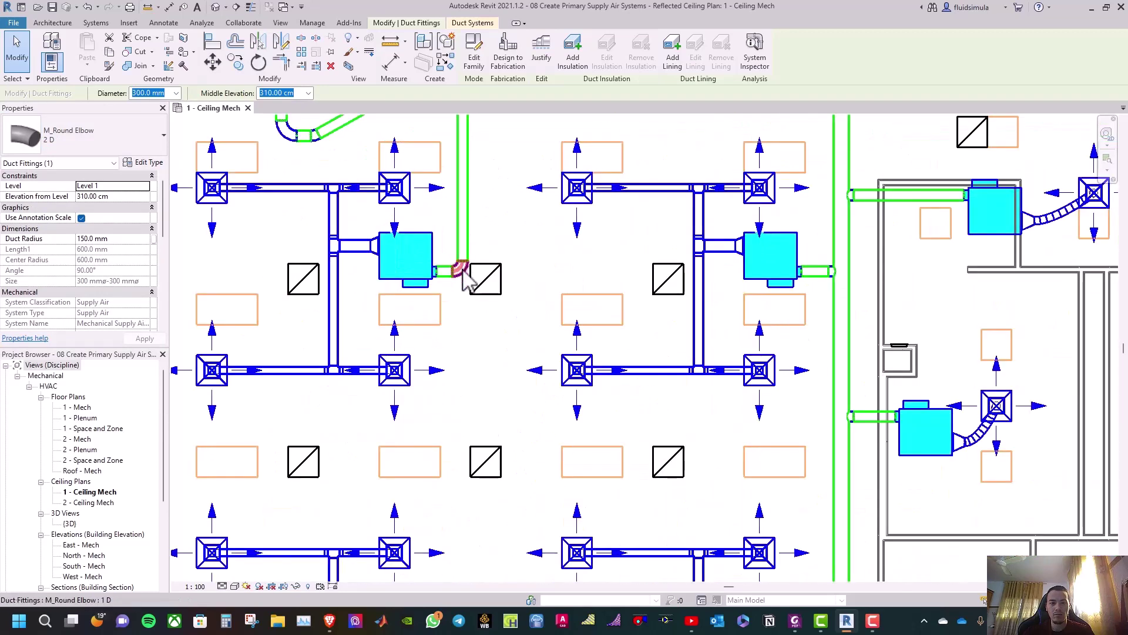
left_click(463, 272)
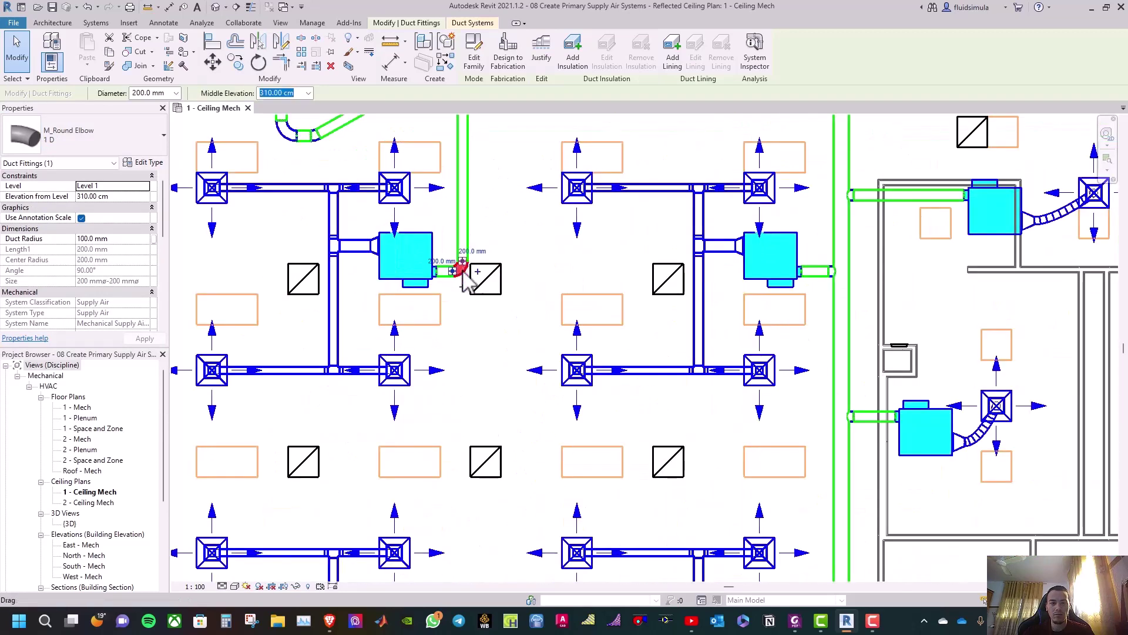
left_click(88, 138)
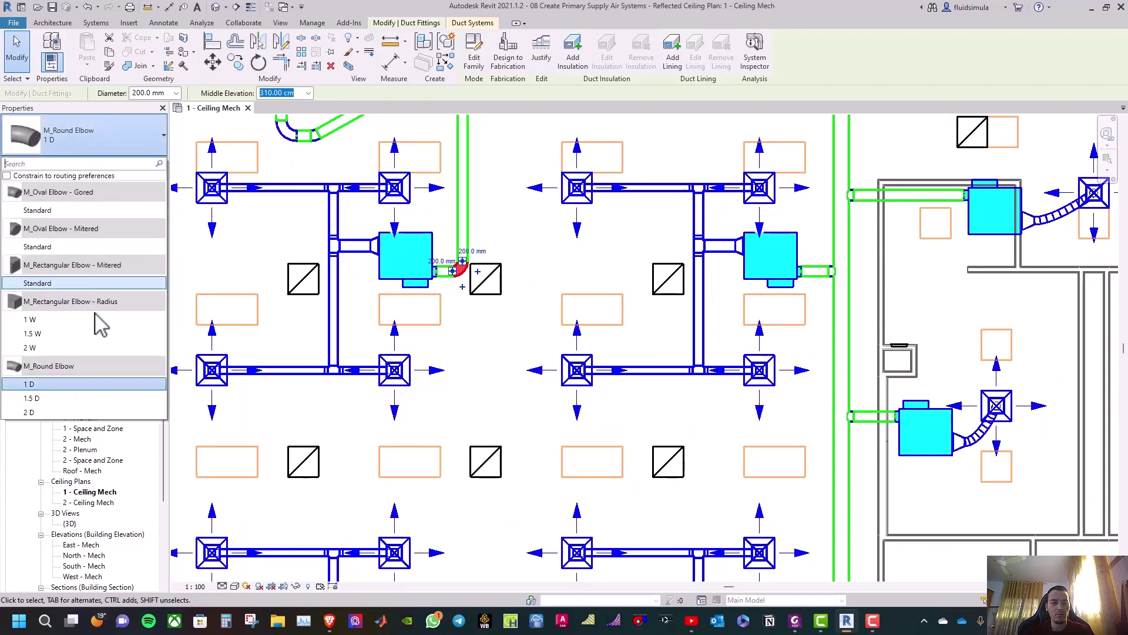
left_click(88, 412)
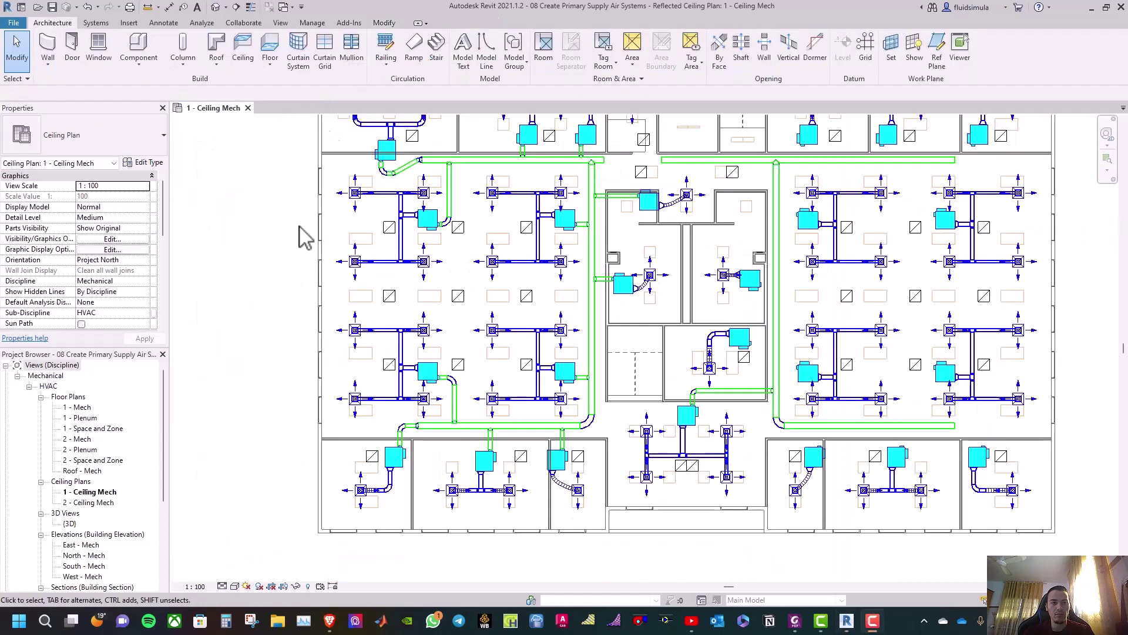
scroll(400, 322, "down", 3)
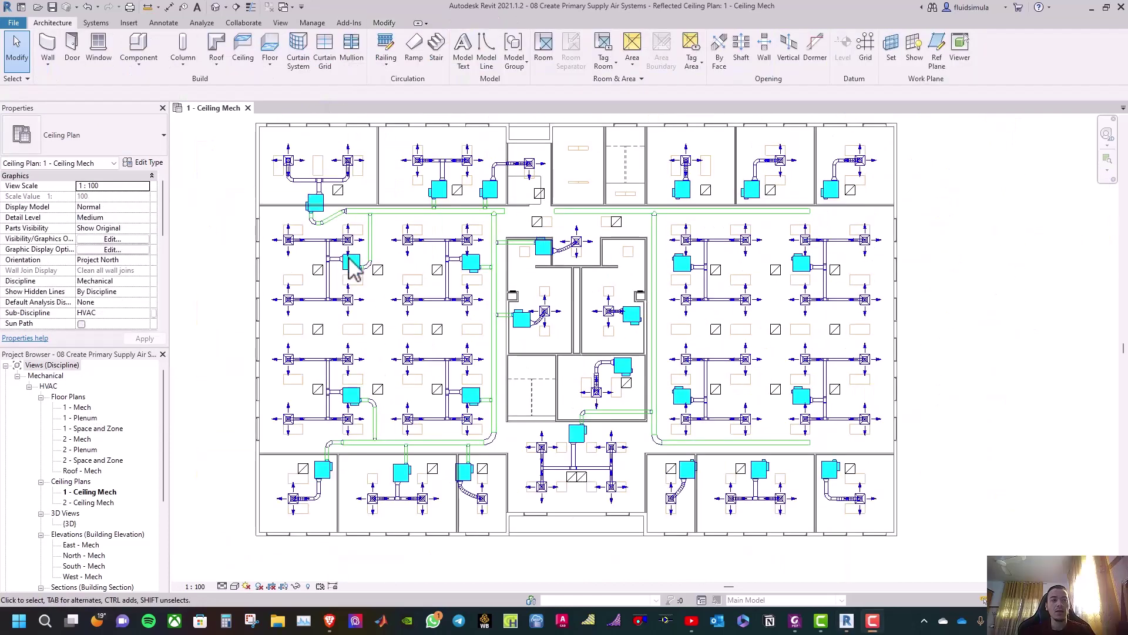